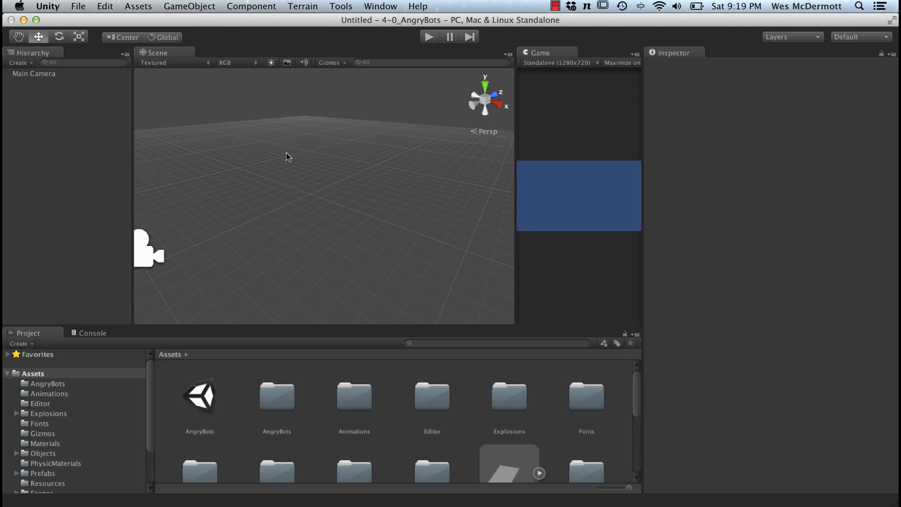
# Step: Create a cube in the scene and frame it in a close-up view
pyautogui.click(199, 10)
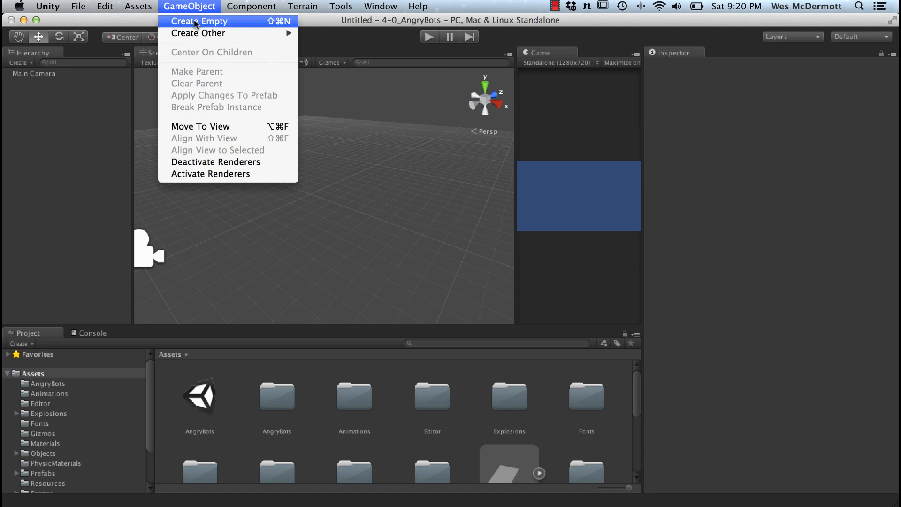
pyautogui.moveTo(203, 35)
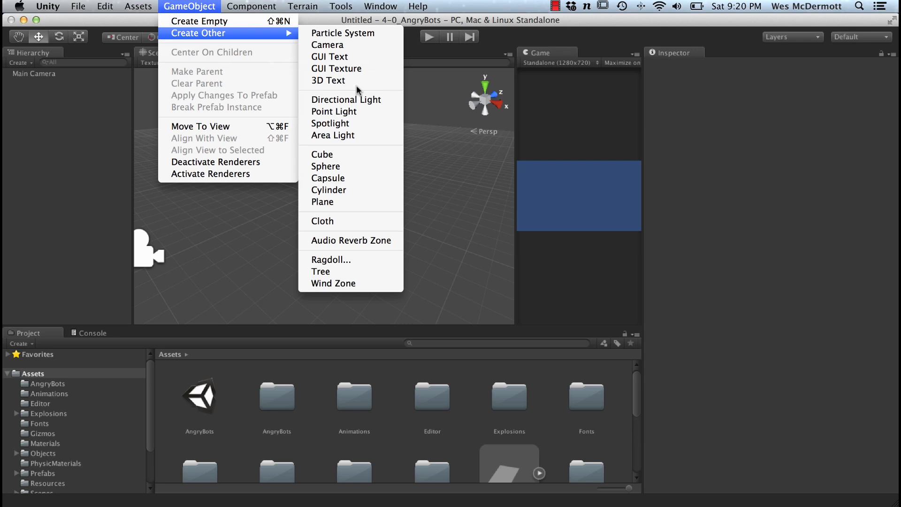
pyautogui.click(327, 161)
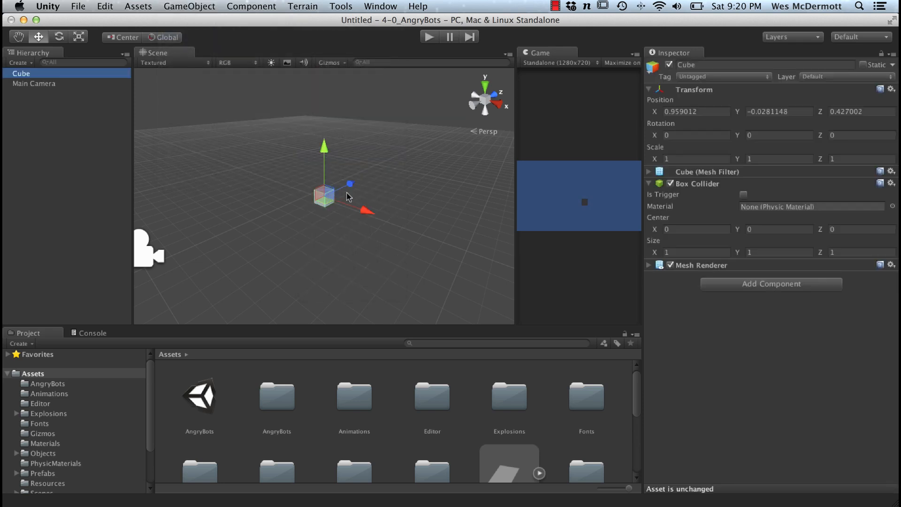
pyautogui.keyDown('alt'); pyautogui.moveTo(375, 225); pyautogui.dragTo(348, 237); pyautogui.keyUp('alt')
pyautogui.keyDown('alt'); pyautogui.moveTo(332, 221); pyautogui.dragTo(361, 233, button='right'); pyautogui.keyUp('alt')
pyautogui.keyDown('alt'); pyautogui.moveTo(360, 232); pyautogui.dragTo(346, 266); pyautogui.keyUp('alt')
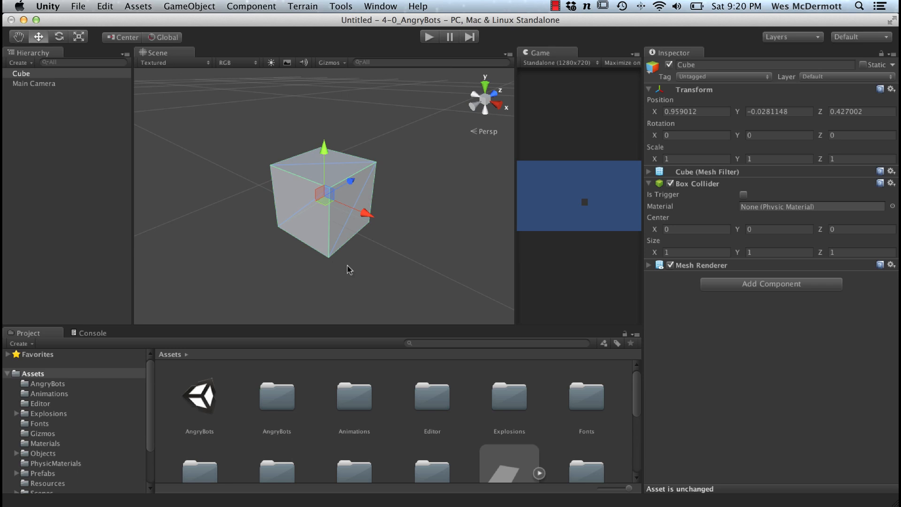
pyautogui.keyDown('alt'); pyautogui.moveTo(286, 266); pyautogui.dragTo(371, 221); pyautogui.keyUp('alt')
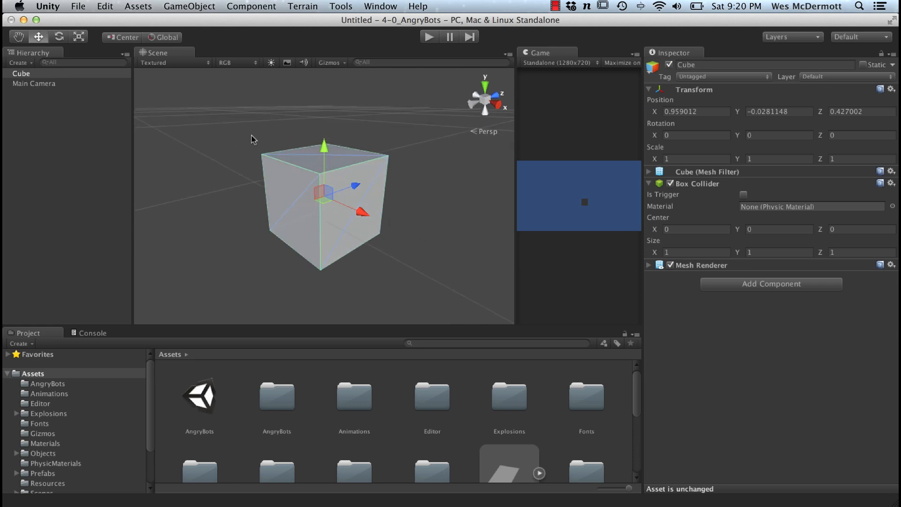
# Step: Rename the cube as First Game Object and reselect it
pyautogui.click(37, 94)
pyautogui.click(24, 76)
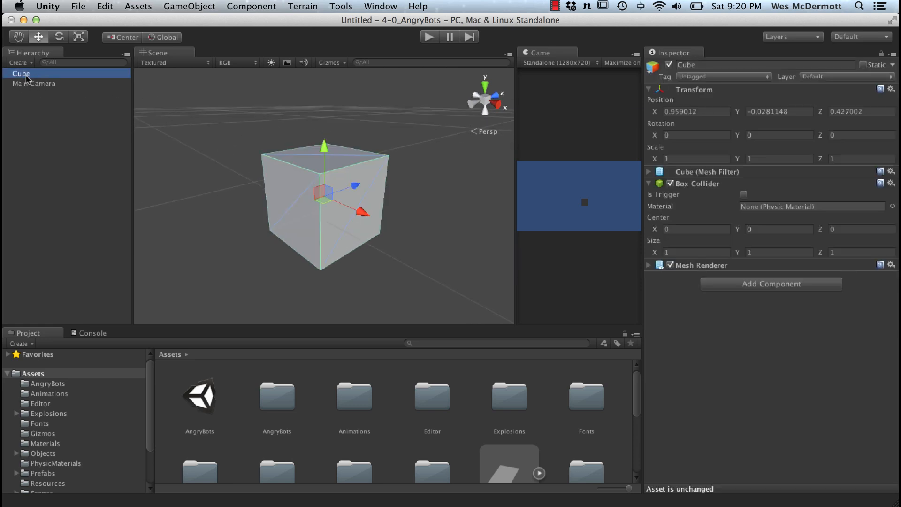
pyautogui.click(25, 76)
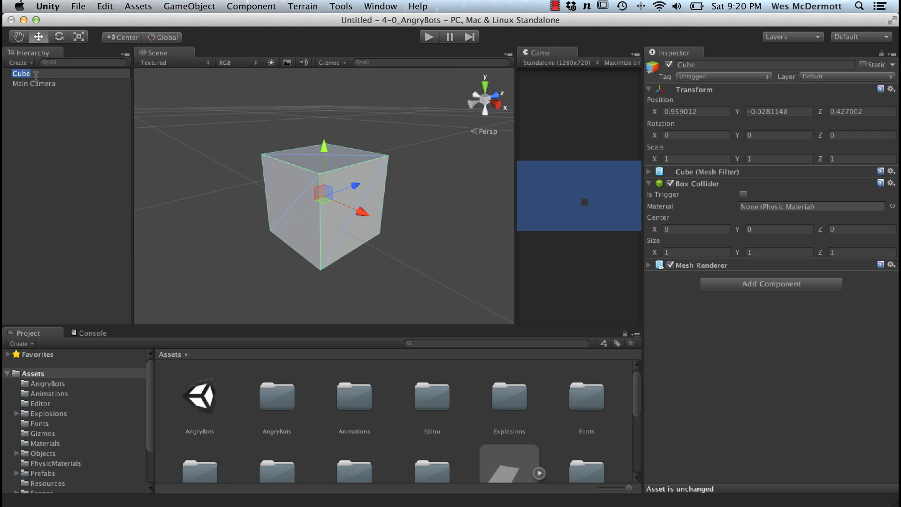
pyautogui.press('shift')
pyautogui.write('First Game Object')
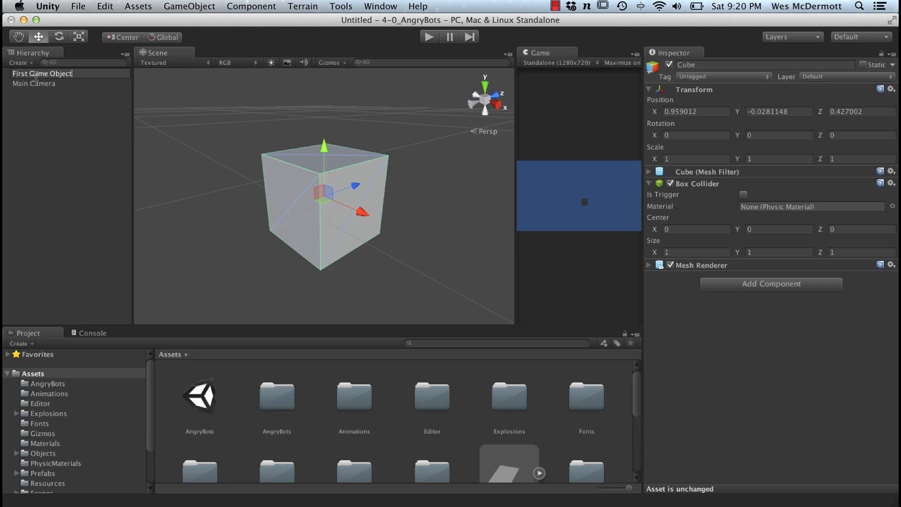
pyautogui.press('Return')
pyautogui.click(42, 120)
pyautogui.click(16, 75)
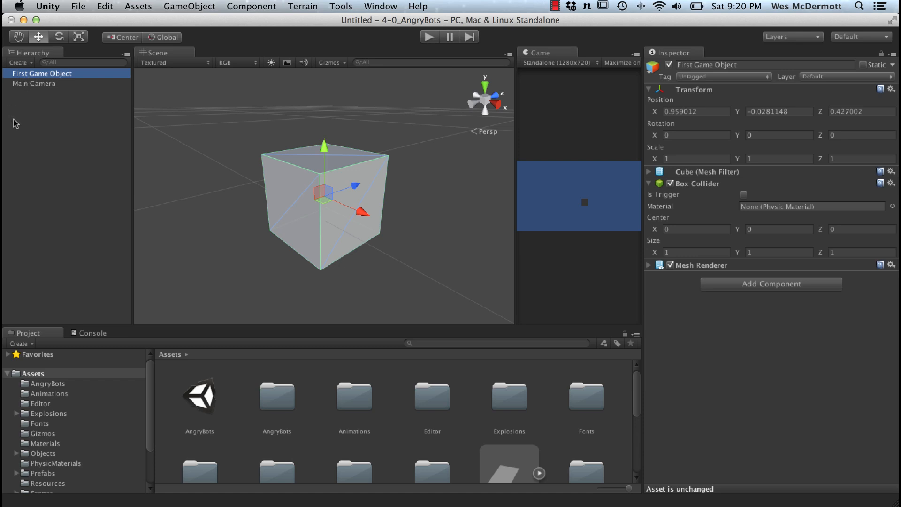
# Step: Close the Game view and widen the Inspector
pyautogui.rightClick(550, 52)
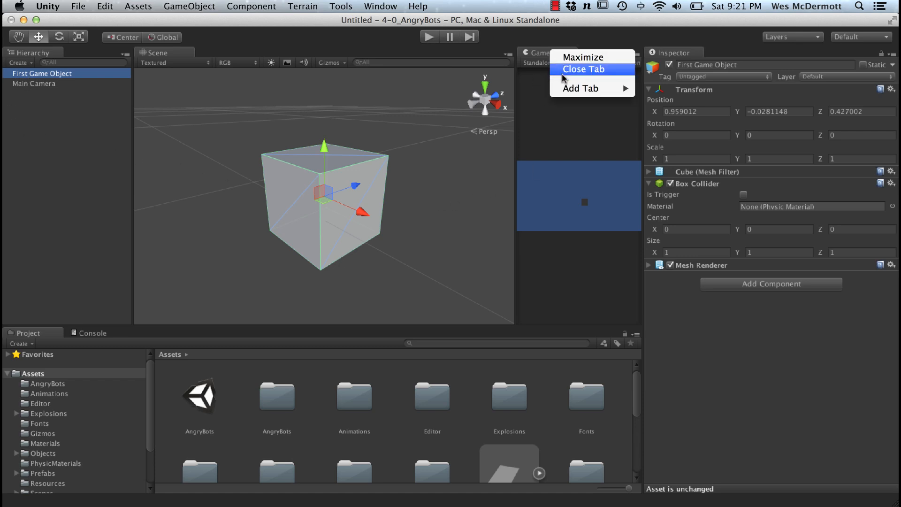
pyautogui.click(584, 69)
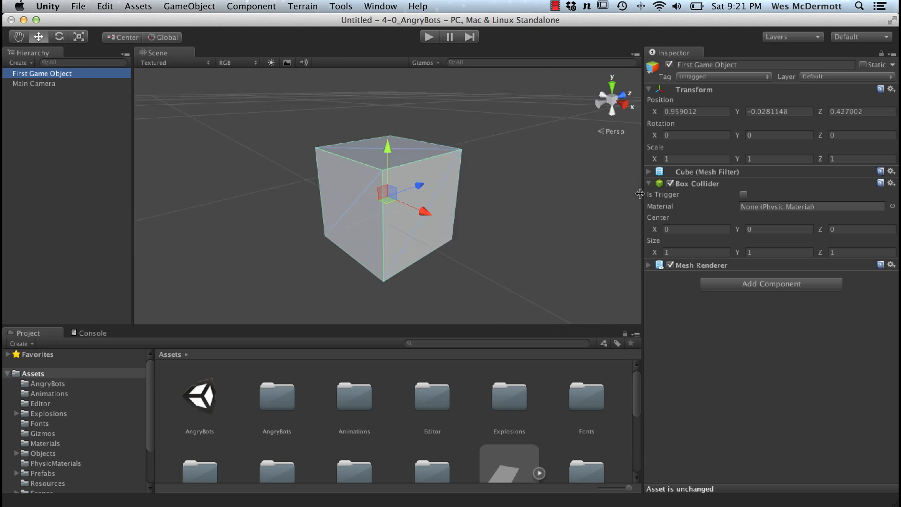
pyautogui.moveTo(640, 193); pyautogui.dragTo(542, 194)
# Step: Move the cube along its X and Z axes to about X 0.82 and Z -1.27
pyautogui.keyDown('alt'); pyautogui.moveTo(398, 227); pyautogui.dragTo(414, 264); pyautogui.keyUp('alt')
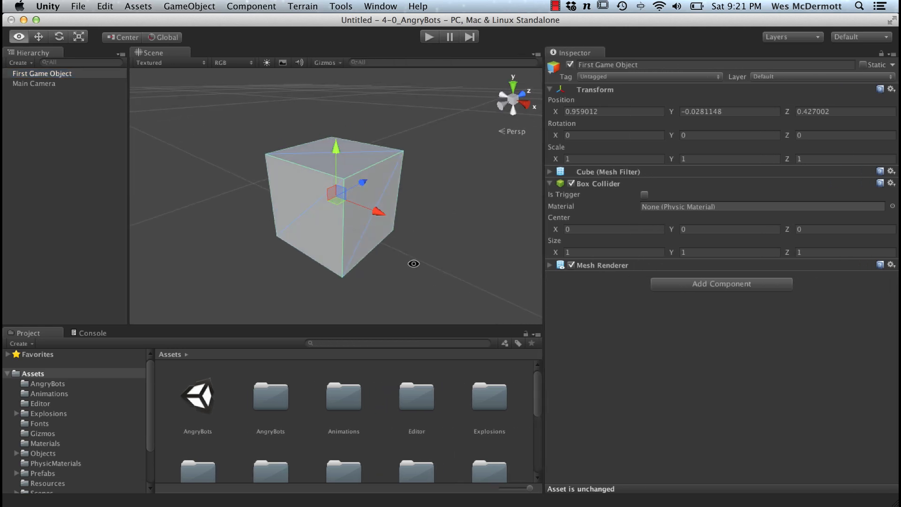
pyautogui.moveTo(367, 233)
pyautogui.keyDown('alt'); pyautogui.mouseDown()
pyautogui.moveTo(354, 238)
pyautogui.moveTo(382, 242)
pyautogui.mouseUp(); pyautogui.keyUp('alt')
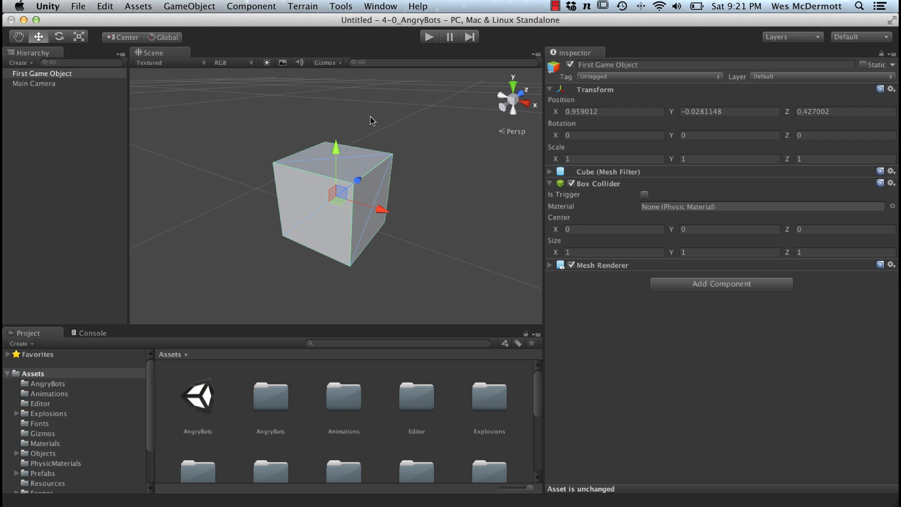
pyautogui.keyDown('alt'); pyautogui.moveTo(322, 235); pyautogui.dragTo(299, 257, button='right'); pyautogui.keyUp('alt')
pyautogui.keyDown('alt'); pyautogui.moveTo(299, 258); pyautogui.dragTo(275, 259); pyautogui.keyUp('alt')
pyautogui.keyDown('alt'); pyautogui.moveTo(331, 273); pyautogui.dragTo(395, 279); pyautogui.keyUp('alt')
pyautogui.keyDown('alt'); pyautogui.moveTo(354, 214); pyautogui.dragTo(322, 227, button='right'); pyautogui.keyUp('alt')
pyautogui.keyDown('alt'); pyautogui.moveTo(322, 227); pyautogui.dragTo(383, 260); pyautogui.keyUp('alt')
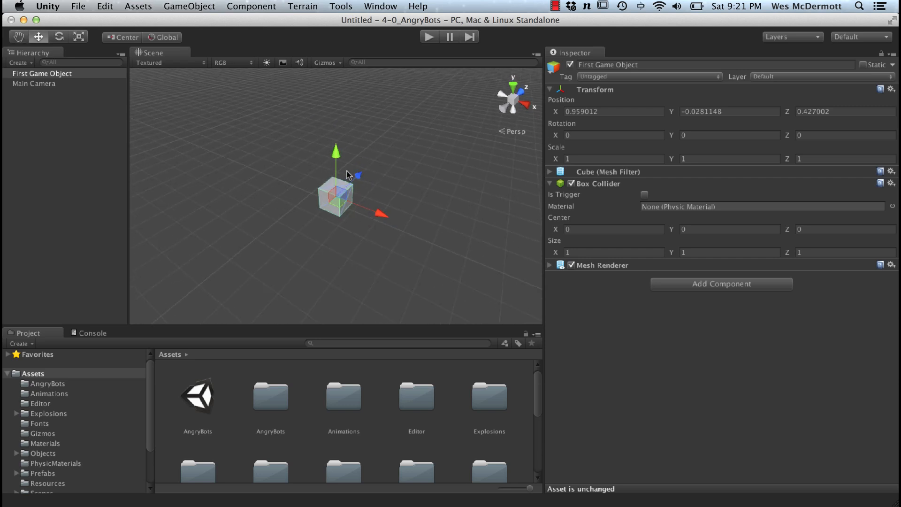
pyautogui.moveTo(385, 219); pyautogui.dragTo(363, 244)
pyautogui.moveTo(354, 177); pyautogui.dragTo(304, 178)
pyautogui.keyDown('alt'); pyautogui.moveTo(361, 227); pyautogui.dragTo(455, 251); pyautogui.keyUp('alt')
pyautogui.keyDown('alt'); pyautogui.moveTo(455, 251); pyautogui.dragTo(526, 217, button='right'); pyautogui.keyUp('alt')
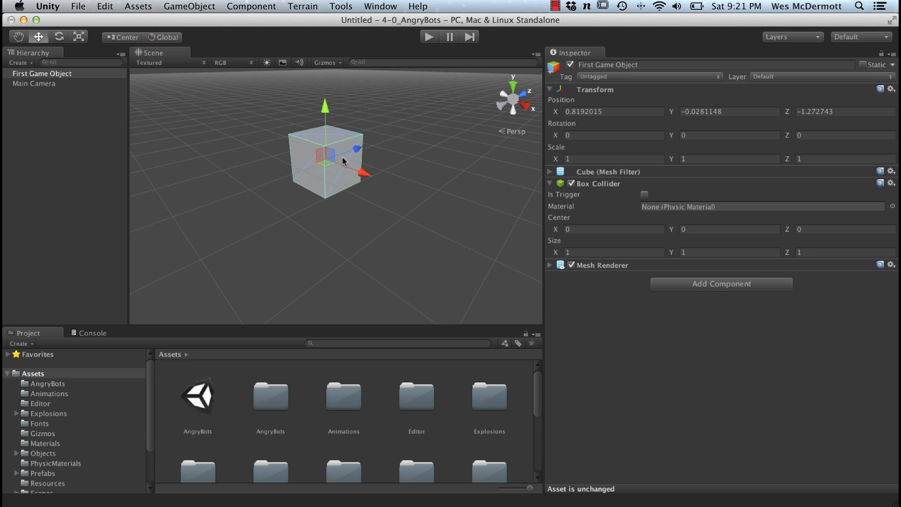
pyautogui.keyDown('alt'); pyautogui.moveTo(358, 215); pyautogui.dragTo(233, 187, button='right'); pyautogui.keyUp('alt')
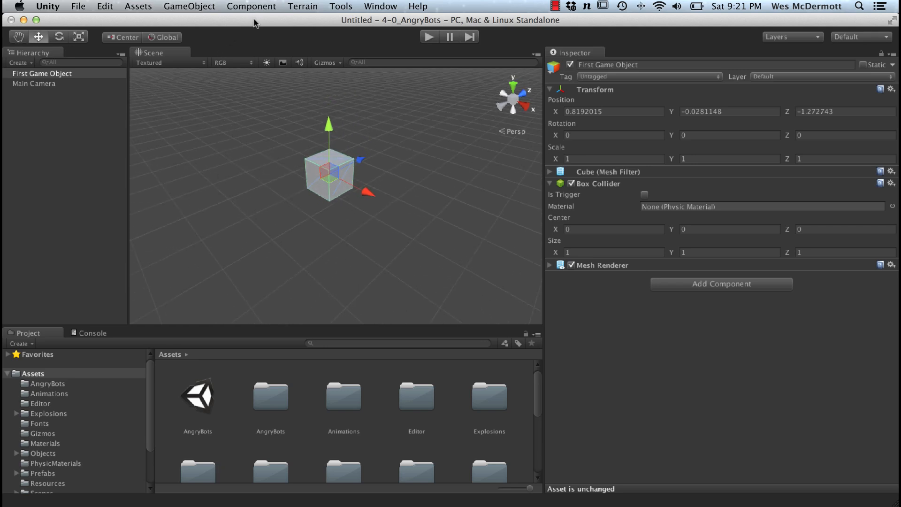
# Step: Create an empty game object and move the First Game Object cube along Z to about -9.92
pyautogui.click(213, 7)
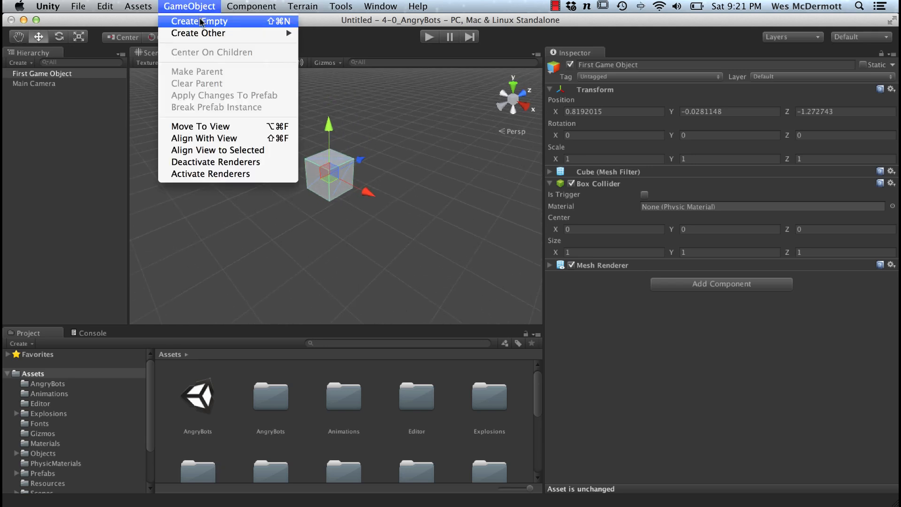
pyautogui.click(218, 24)
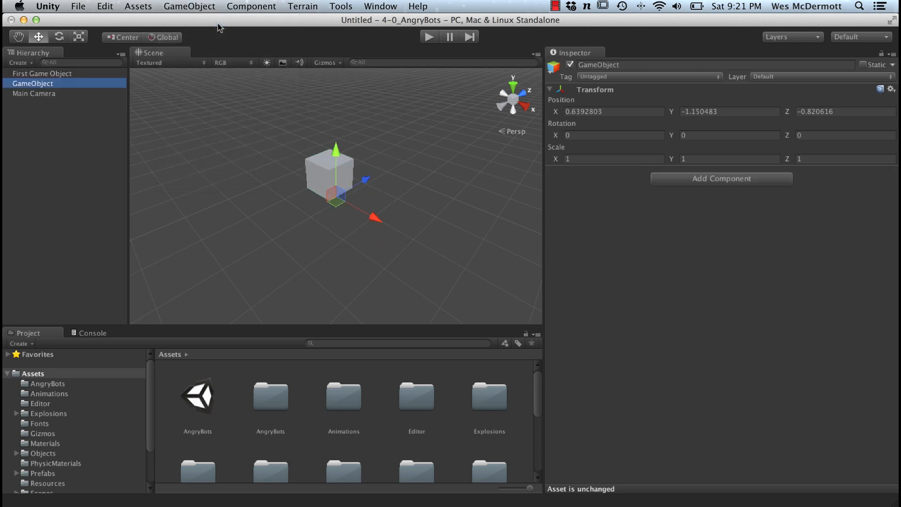
pyautogui.click(65, 74)
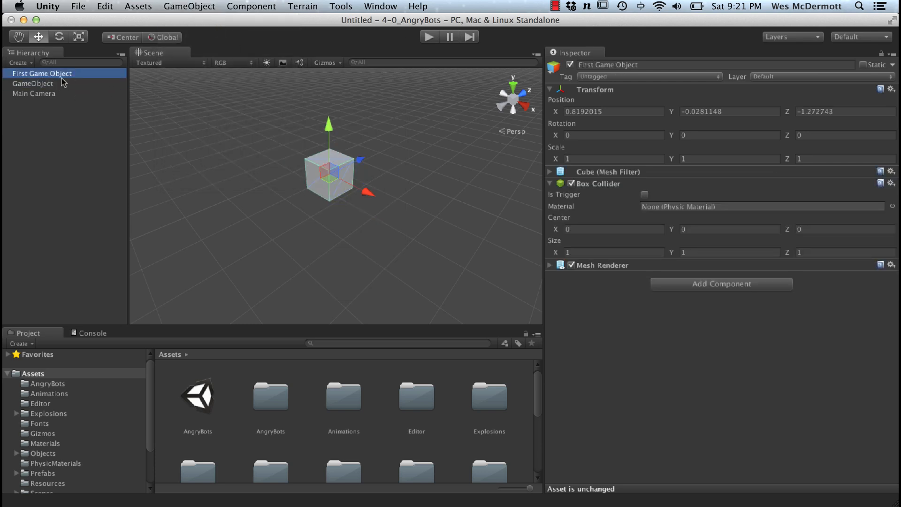
pyautogui.moveTo(361, 161); pyautogui.dragTo(157, 243)
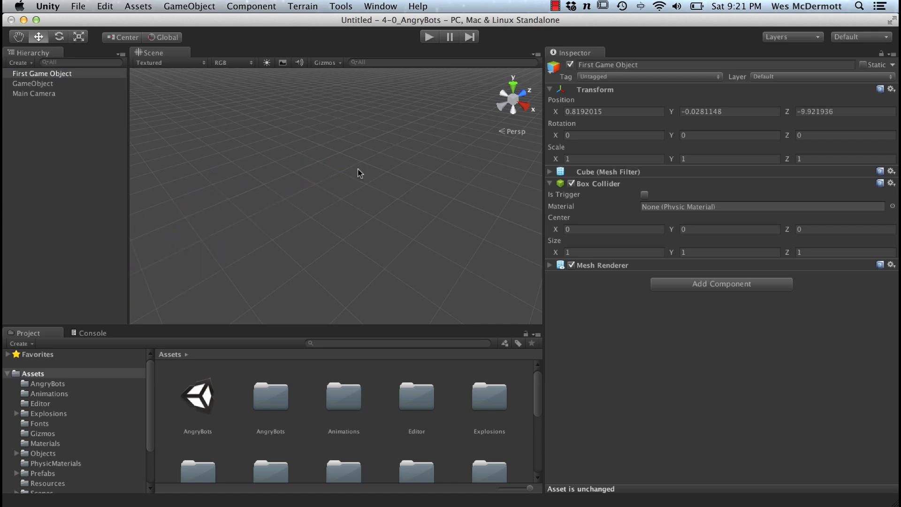
# Step: Select the empty GameObject and examine its gizmo in the scene and its component list
pyautogui.click(33, 84)
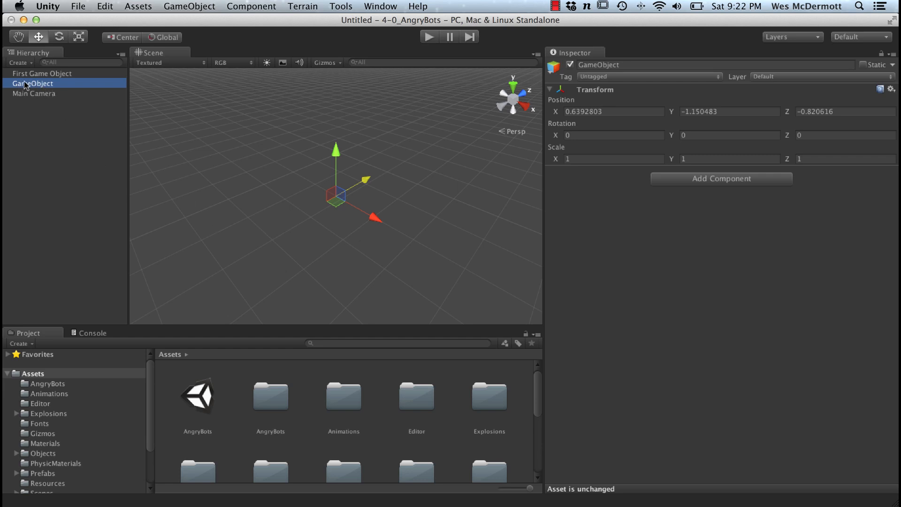
pyautogui.click(219, 256)
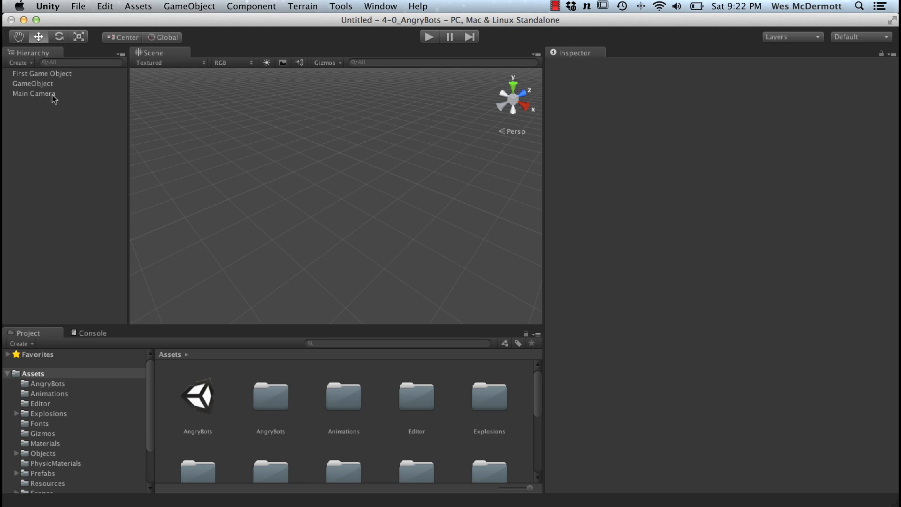
pyautogui.click(35, 84)
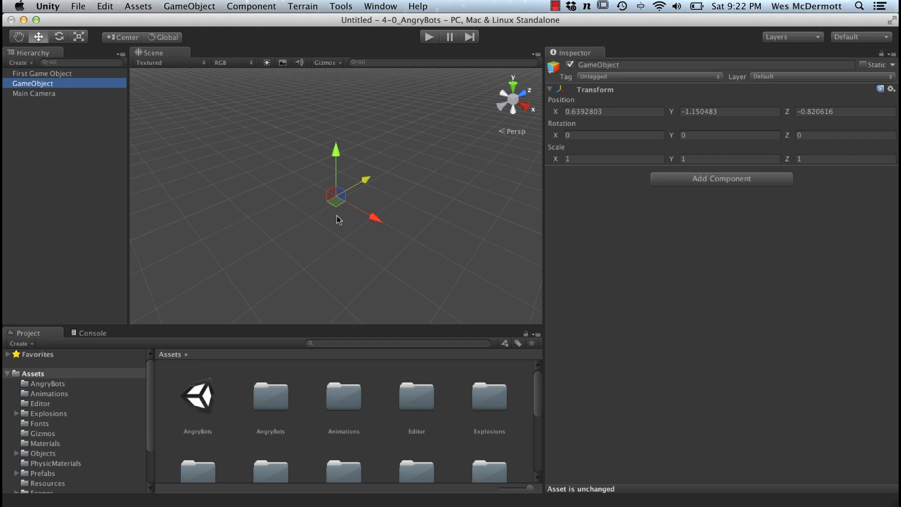
pyautogui.moveTo(337, 242)
pyautogui.keyDown('alt'); pyautogui.mouseDown()
pyautogui.moveTo(408, 245)
pyautogui.moveTo(291, 243)
pyautogui.moveTo(446, 246)
pyautogui.moveTo(367, 256)
pyautogui.moveTo(399, 255)
pyautogui.moveTo(349, 248)
pyautogui.mouseUp(); pyautogui.keyUp('alt')
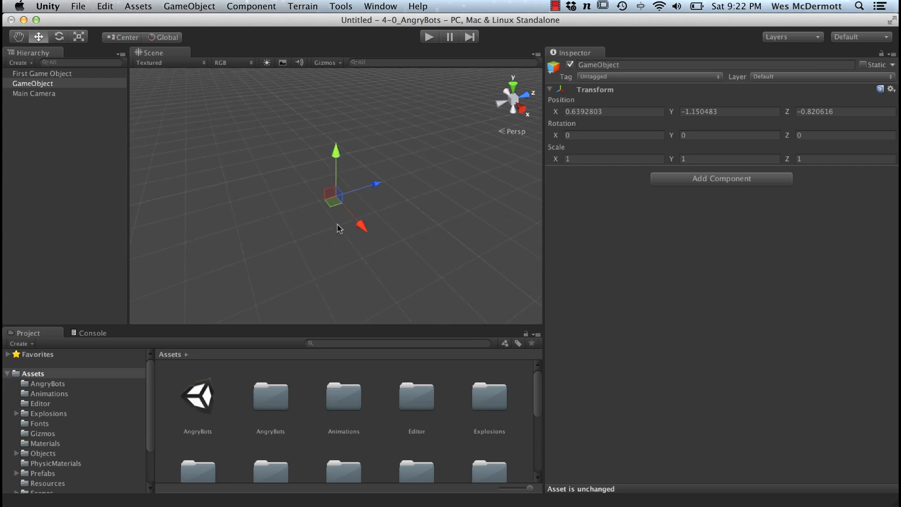
pyautogui.keyDown('alt'); pyautogui.moveTo(406, 268); pyautogui.dragTo(446, 249); pyautogui.keyUp('alt')
# Step: Make First Game Object a child of the empty GameObject and expand the parent in the hierarchy
pyautogui.click(47, 74)
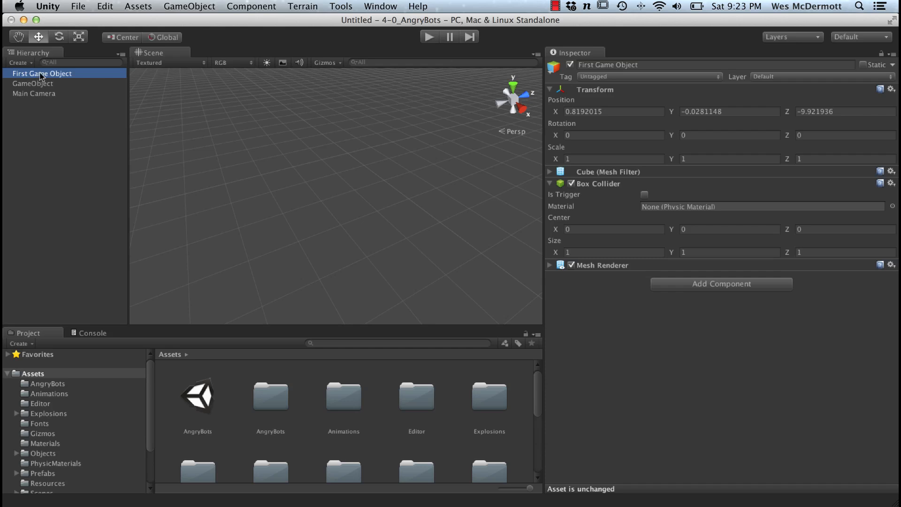
pyautogui.moveTo(41, 75)
pyautogui.mouseDown()
pyautogui.moveTo(35, 83)
pyautogui.moveTo(45, 84)
pyautogui.mouseUp()
pyautogui.click(29, 82)
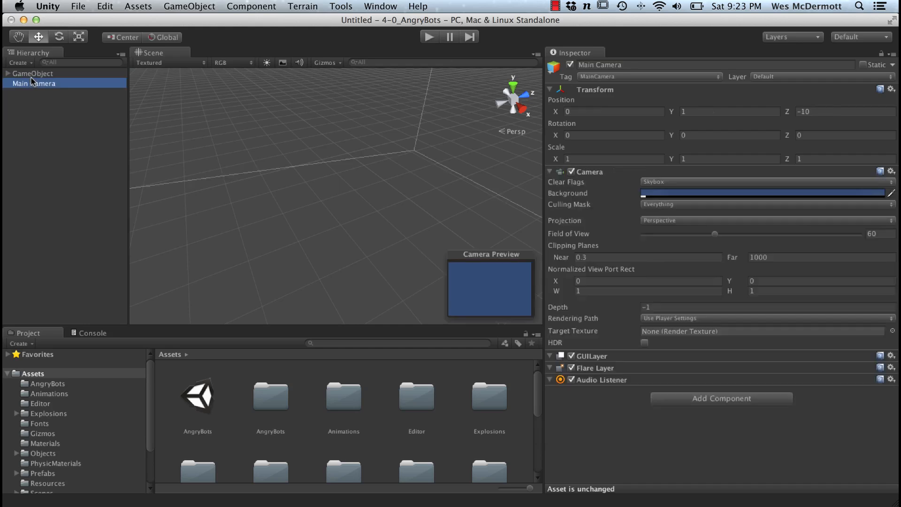
pyautogui.click(33, 75)
pyautogui.click(6, 74)
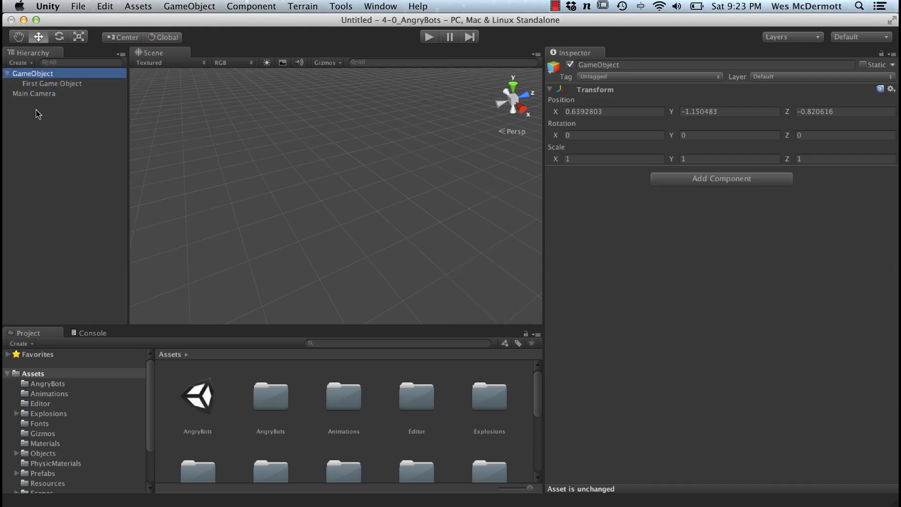
# Step: Compare the components and transform values of the parent GameObject with those of its child First Game Object
pyautogui.click(56, 84)
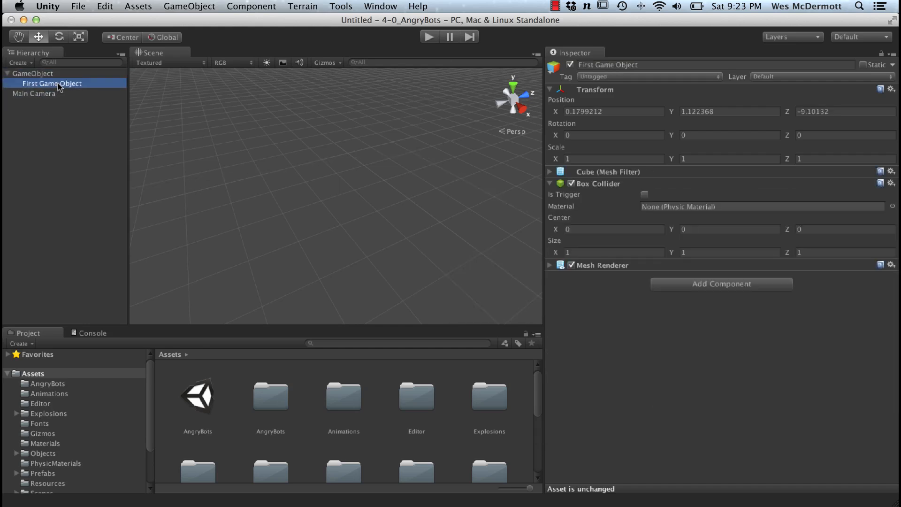
pyautogui.click(45, 75)
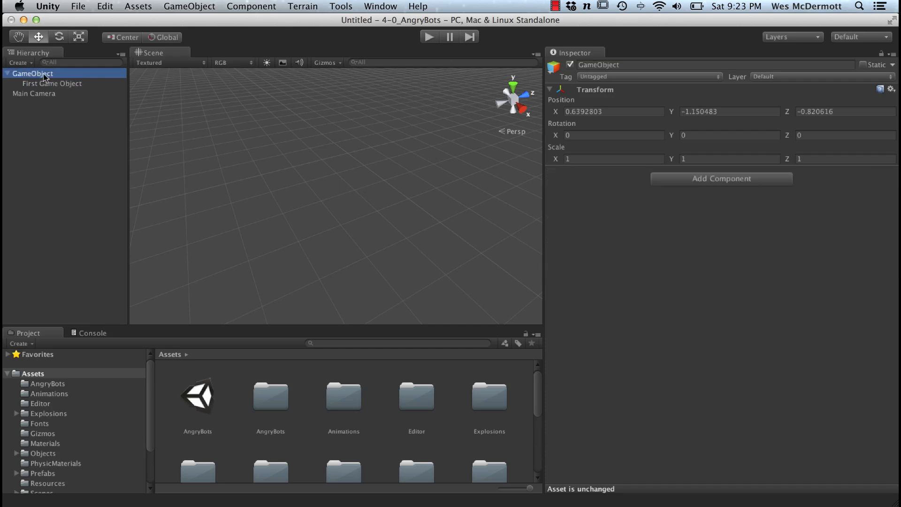
pyautogui.click(45, 83)
pyautogui.click(43, 74)
pyautogui.click(50, 85)
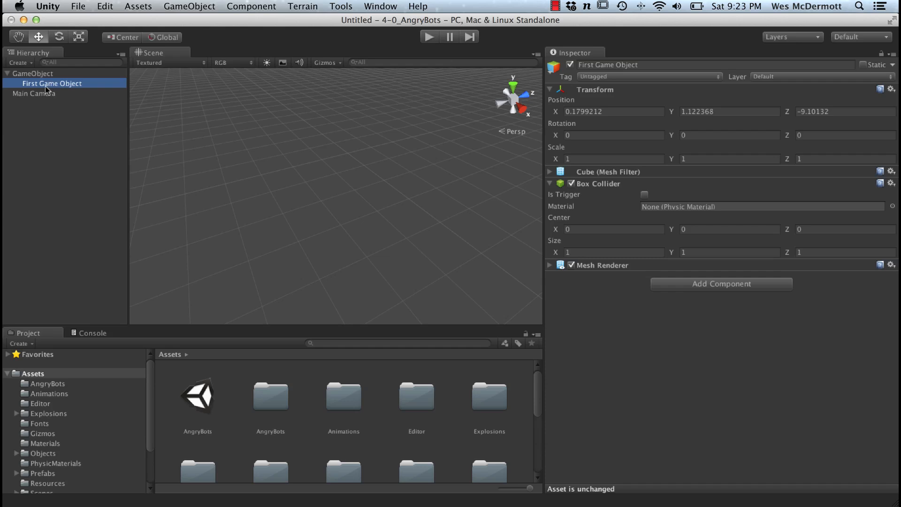
# Step: Rename the parent GameObject as Environment
pyautogui.click(38, 74)
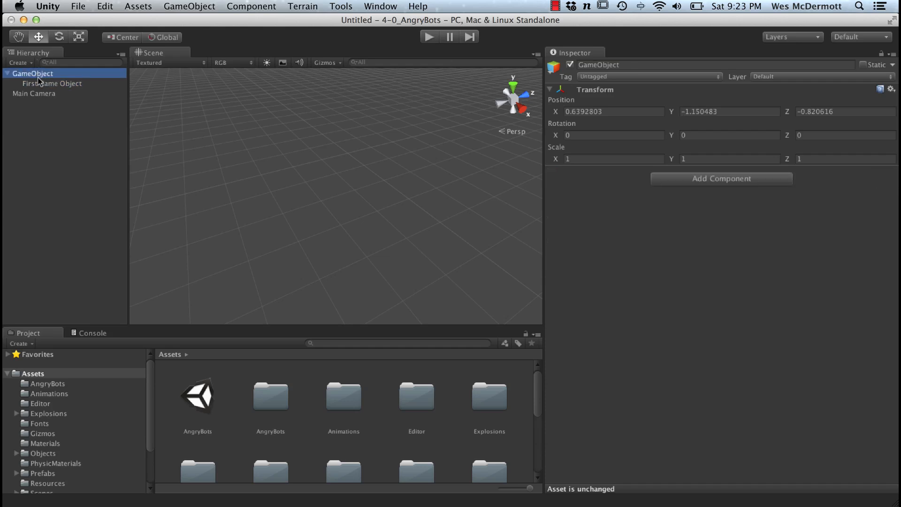
pyautogui.press('Return')
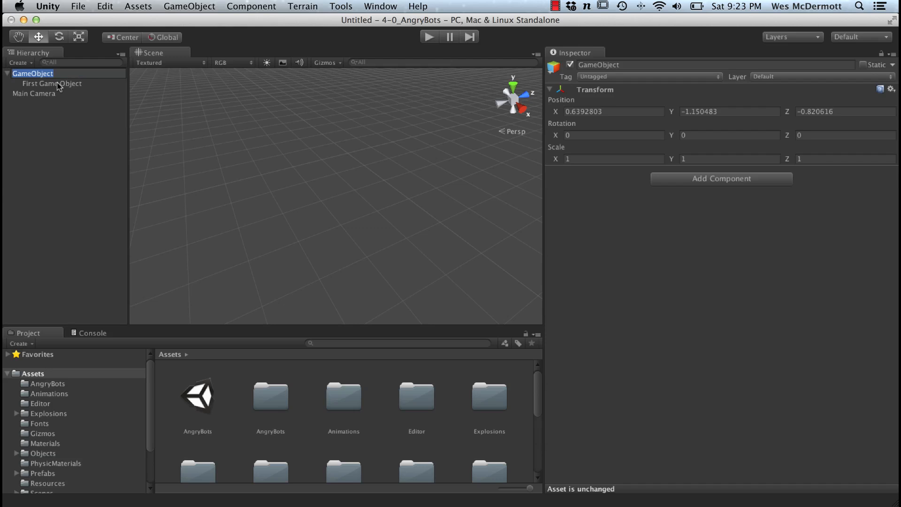
pyautogui.write('Environment')
pyautogui.press('Return')
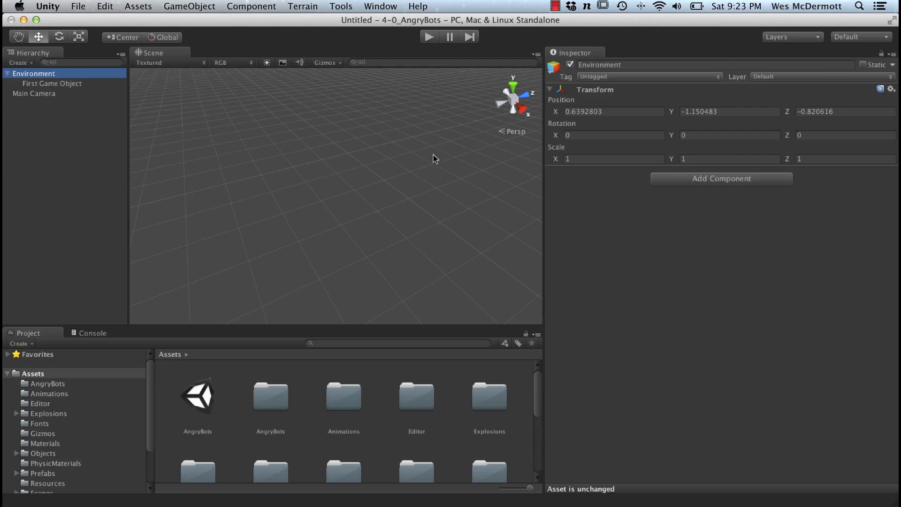
# Step: Move the child First Game Object back along Z to about -0.91 and frame it up close
pyautogui.click(74, 85)
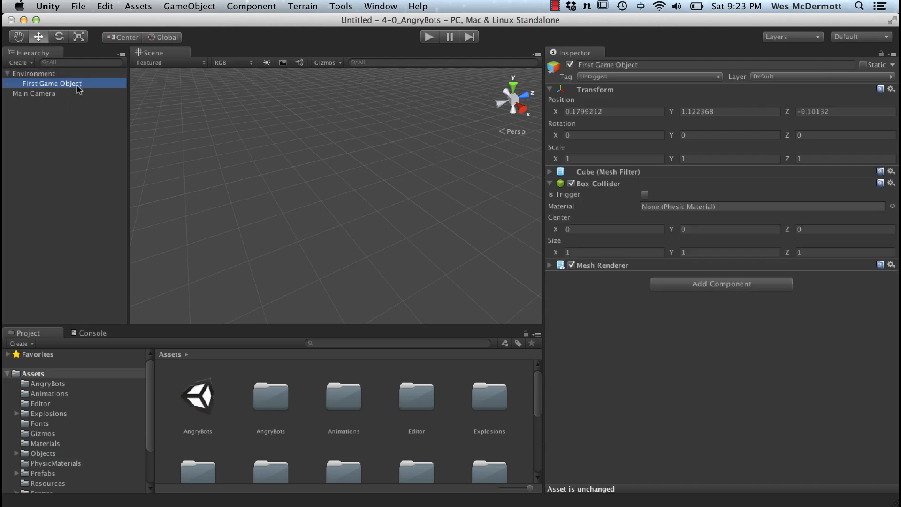
pyautogui.keyDown('alt'); pyautogui.moveTo(370, 240); pyautogui.dragTo(258, 217, button='right'); pyautogui.keyUp('alt')
pyautogui.moveTo(209, 222); pyautogui.dragTo(438, 178)
pyautogui.keyDown('alt'); pyautogui.moveTo(438, 179); pyautogui.dragTo(523, 259, button='right'); pyautogui.keyUp('alt')
pyautogui.keyDown('alt'); pyautogui.moveTo(362, 205); pyautogui.dragTo(519, 264, button='right'); pyautogui.keyUp('alt')
pyautogui.keyDown('alt'); pyautogui.moveTo(414, 230); pyautogui.dragTo(343, 159); pyautogui.keyUp('alt')
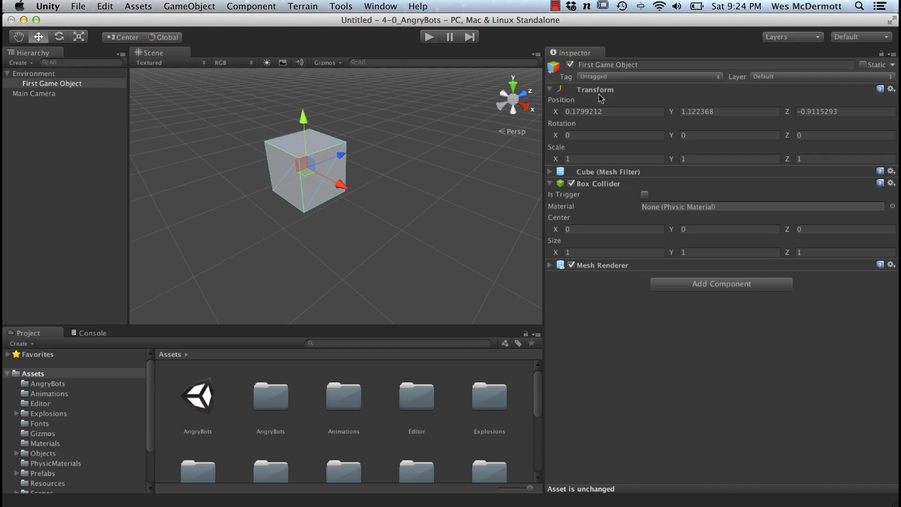
# Step: Check the Mesh Filter's mesh on First Game Object and collapse its Transform, Mesh Filter and Box Collider components
pyautogui.click(550, 90)
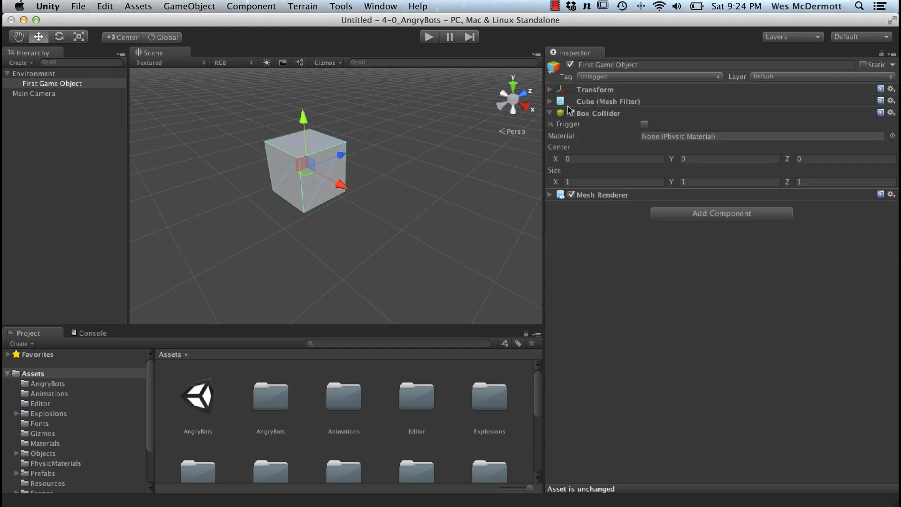
pyautogui.click(551, 102)
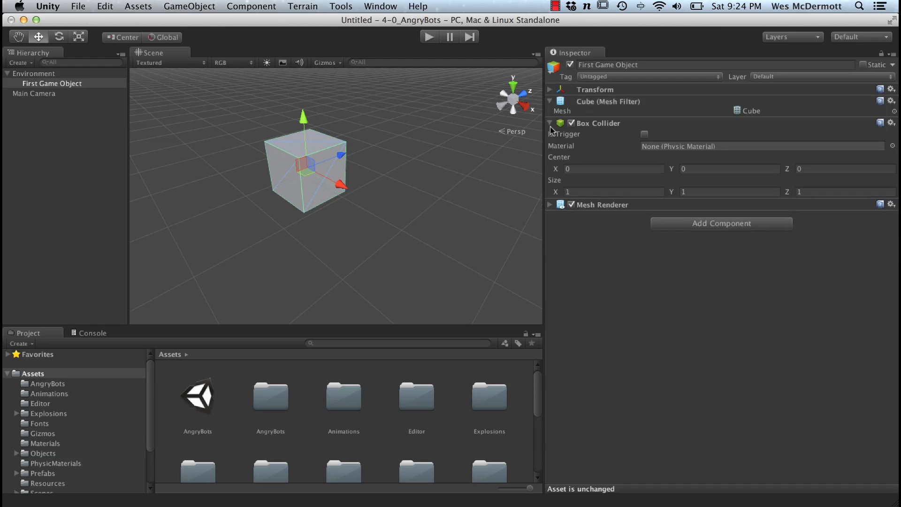
pyautogui.click(550, 124)
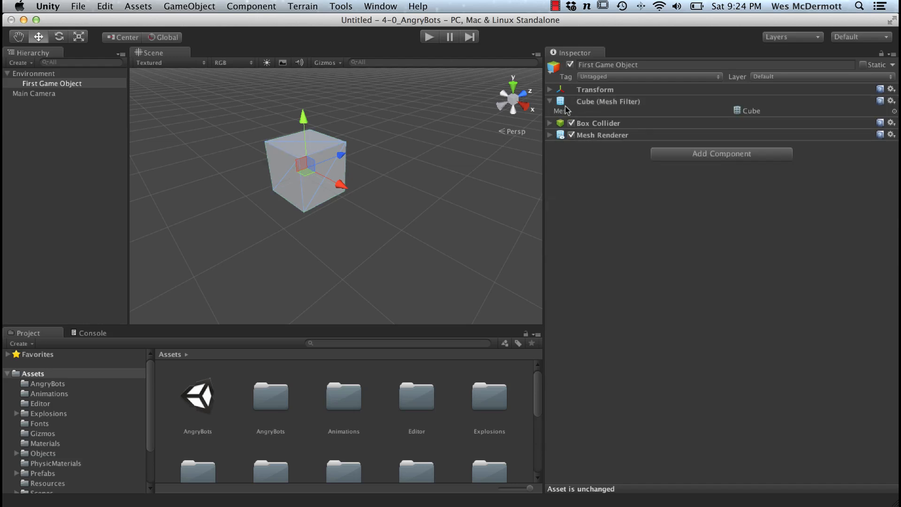
pyautogui.click(554, 103)
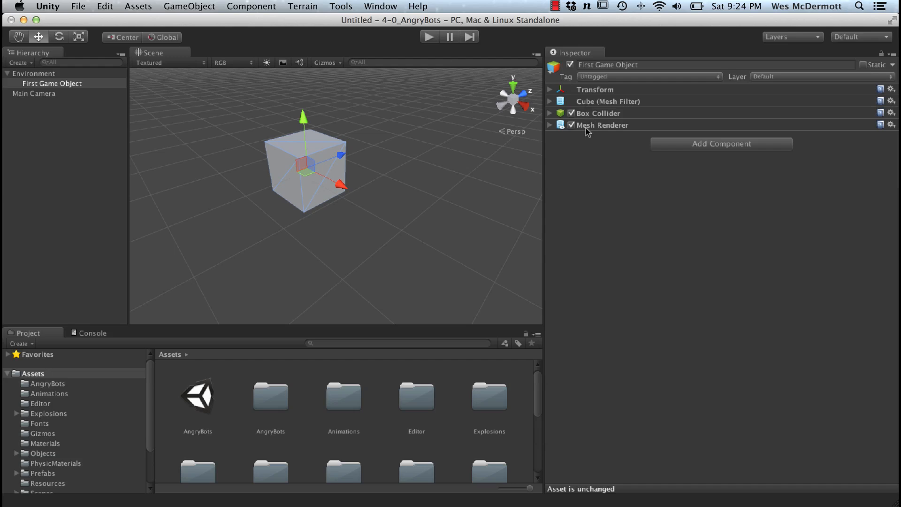
# Step: Browse the component categories available for First Game Object, including Physics, Audio and Rendering, without adding any
pyautogui.click(713, 144)
pyautogui.click(699, 146)
pyautogui.click(679, 144)
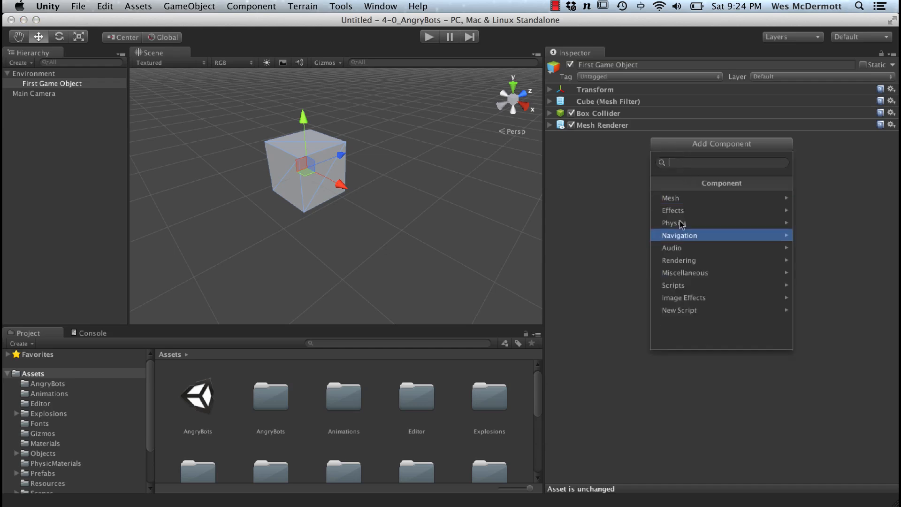
pyautogui.click(597, 187)
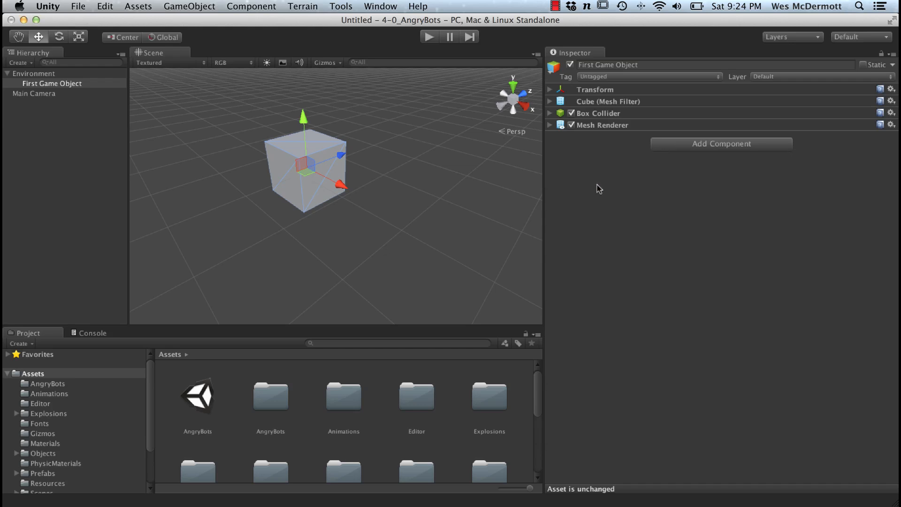
pyautogui.click(249, 7)
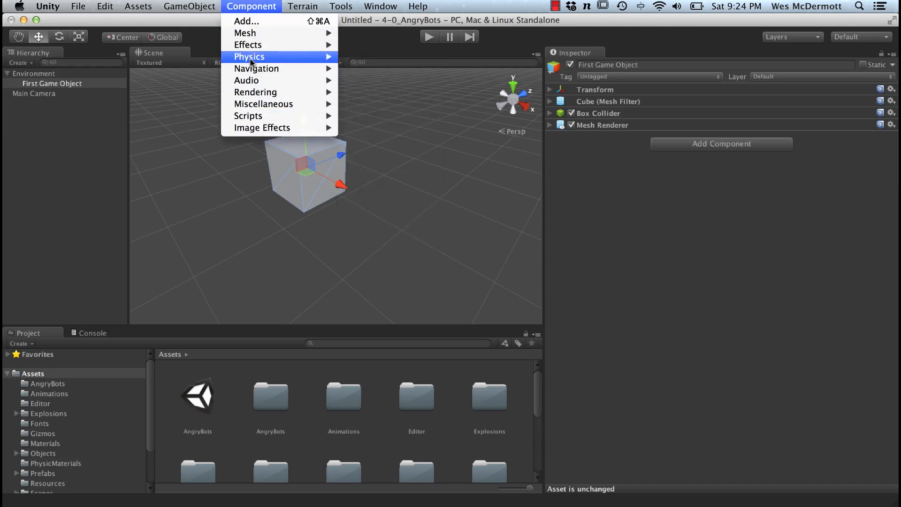
pyautogui.moveTo(251, 58)
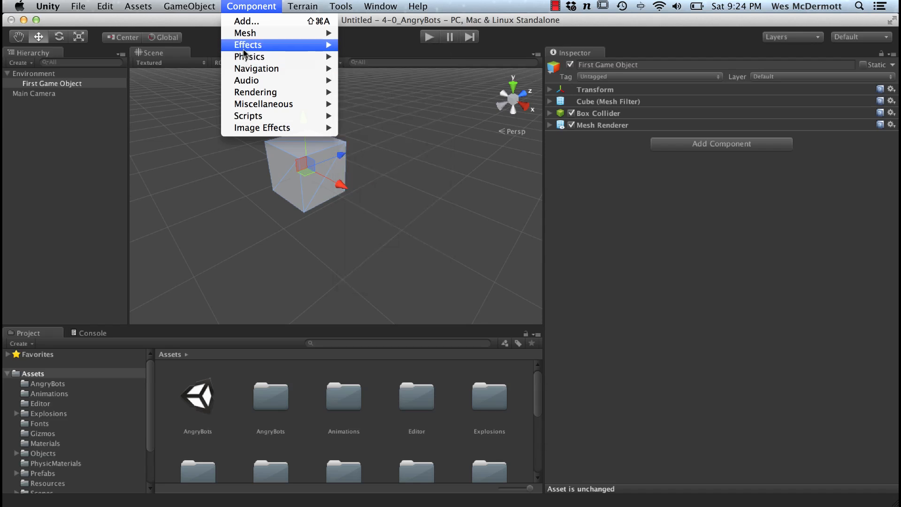
pyautogui.moveTo(245, 39)
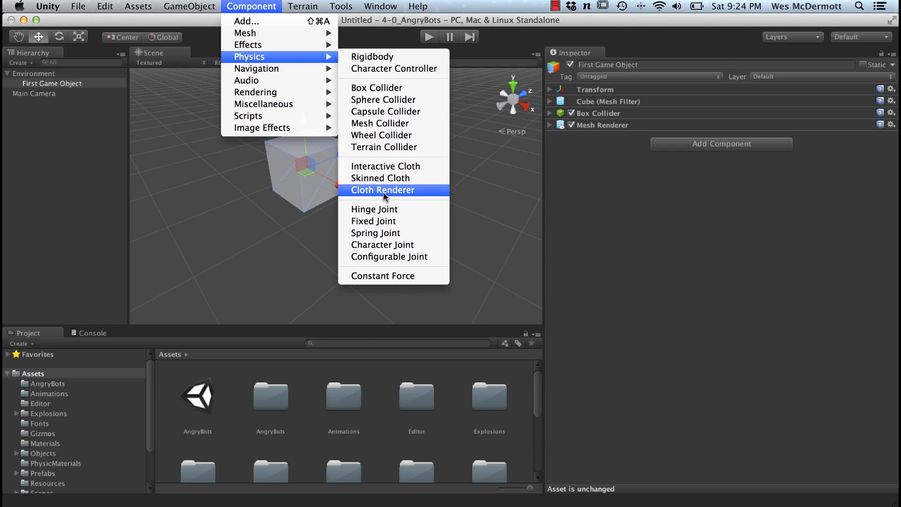
pyautogui.moveTo(275, 79)
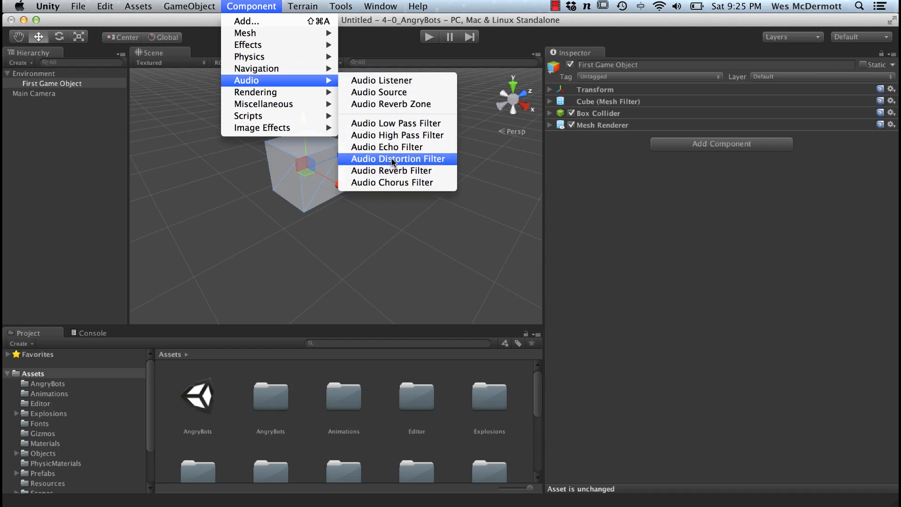
pyautogui.moveTo(286, 94)
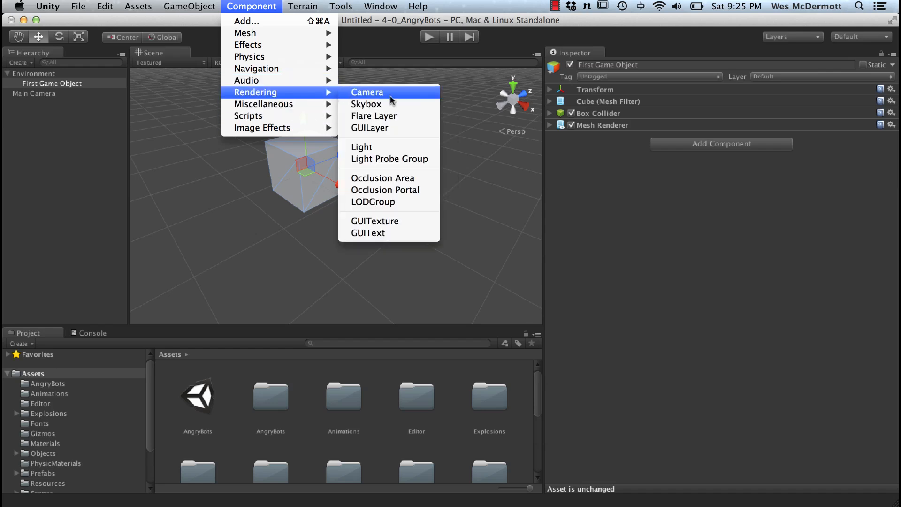
pyautogui.click(231, 237)
# Step: Select the Main Camera in the scene with the cube in view and examine the camera's components
pyautogui.moveTo(318, 244)
pyautogui.keyDown('alt'); pyautogui.mouseDown()
pyautogui.moveTo(396, 255)
pyautogui.moveTo(325, 242)
pyautogui.mouseUp(); pyautogui.keyUp('alt')
pyautogui.moveTo(324, 240)
pyautogui.mouseDown(button='right')
pyautogui.moveTo(398, 259)
pyautogui.moveTo(236, 195)
pyautogui.mouseUp(button='right')
pyautogui.moveTo(375, 253)
pyautogui.keyDown('alt'); pyautogui.mouseDown(button='right')
pyautogui.moveTo(306, 228)
pyautogui.moveTo(329, 228)
pyautogui.mouseUp(button='right'); pyautogui.keyUp('alt')
pyautogui.click(193, 236)
pyautogui.keyDown('alt'); pyautogui.moveTo(216, 240); pyautogui.dragTo(345, 244); pyautogui.keyUp('alt')
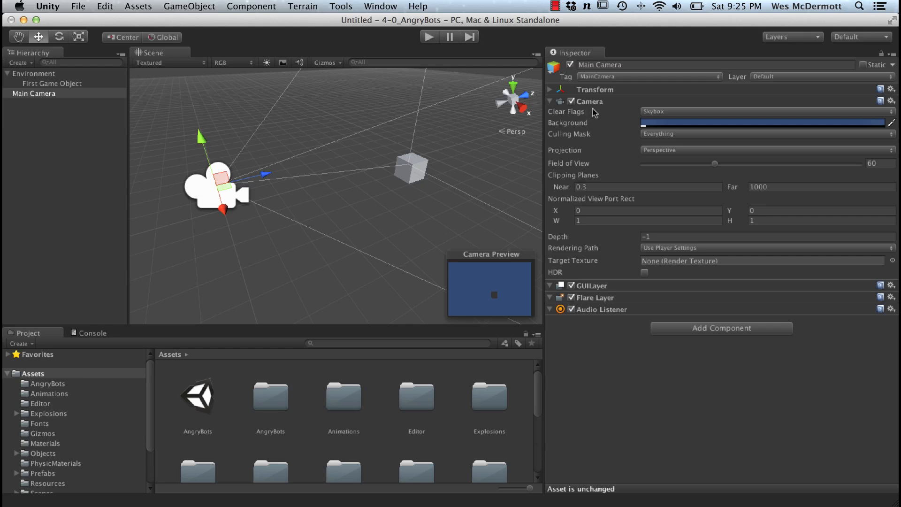
# Step: Try out a Camera component on the Environment object by moving the object along X, and undo both changes
pyautogui.click(34, 74)
pyautogui.click(704, 109)
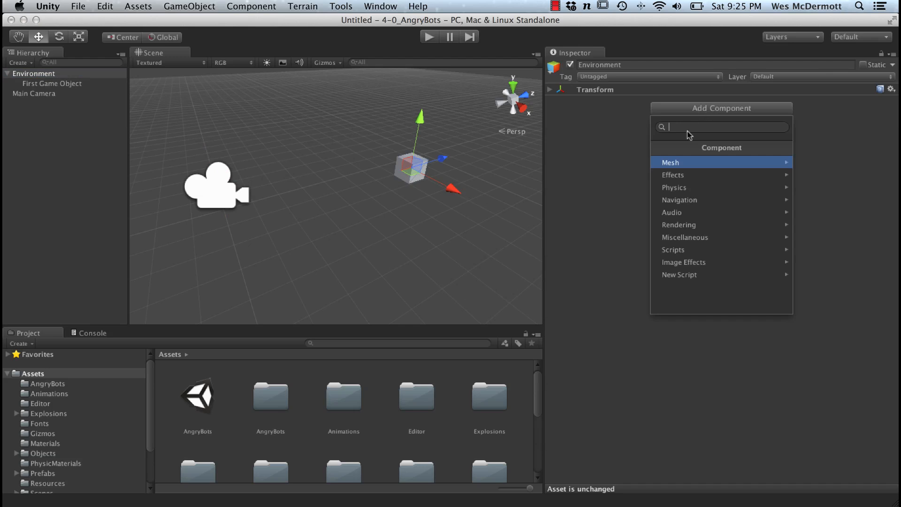
pyautogui.click(686, 227)
pyautogui.click(674, 163)
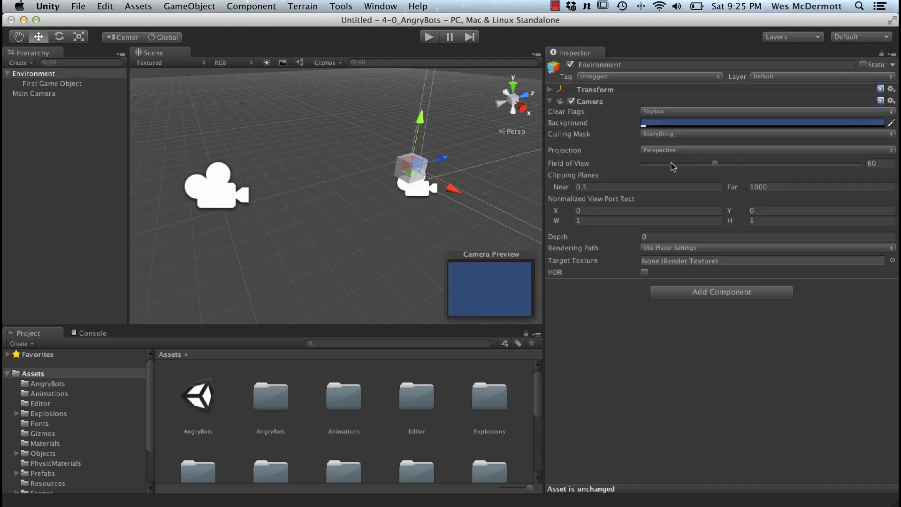
pyautogui.moveTo(456, 193); pyautogui.dragTo(456, 204)
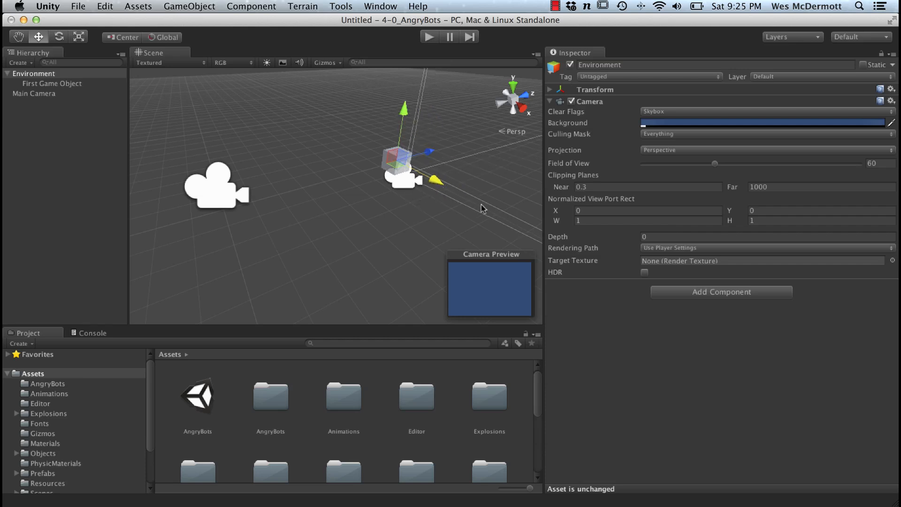
pyautogui.press('super+z')
pyautogui.press('super+z')
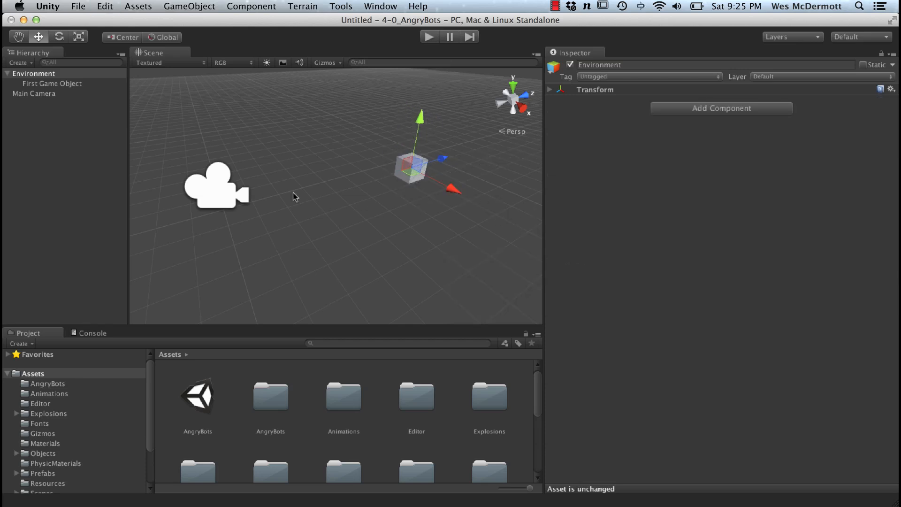
# Step: Reselect the Main Camera and browse the Miscellaneous, Scripts and Image Effects component categories without adding any
pyautogui.click(229, 198)
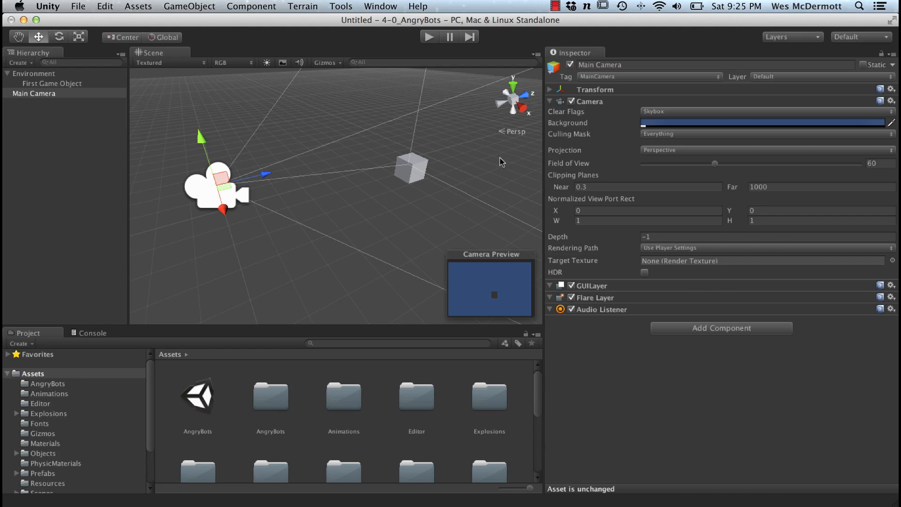
pyautogui.click(252, 6)
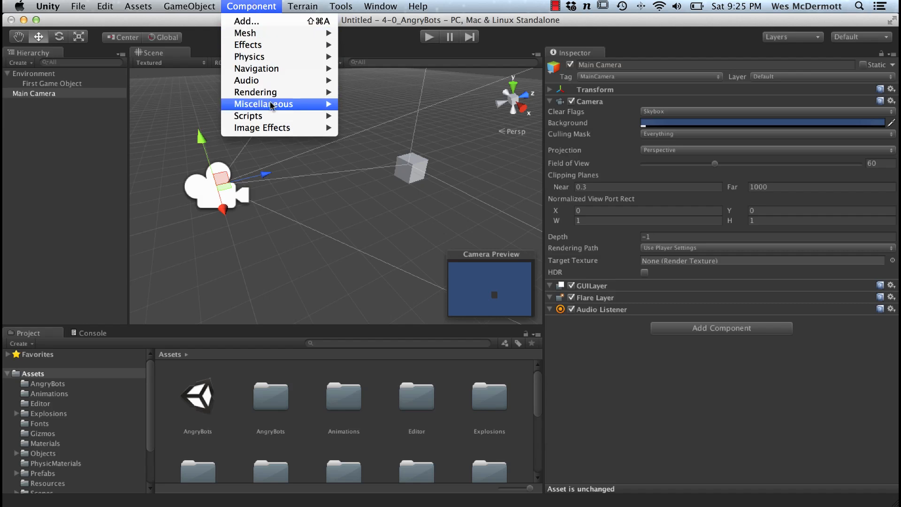
pyautogui.moveTo(271, 96)
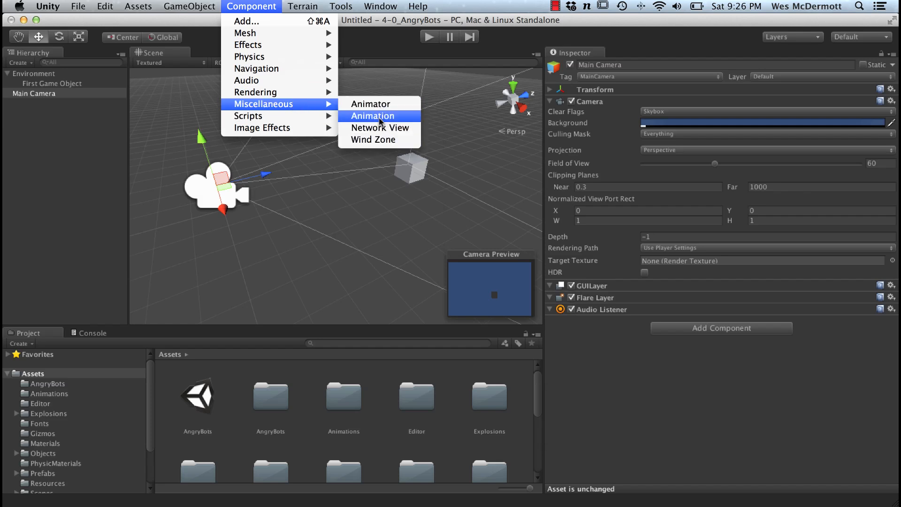
pyautogui.moveTo(275, 120)
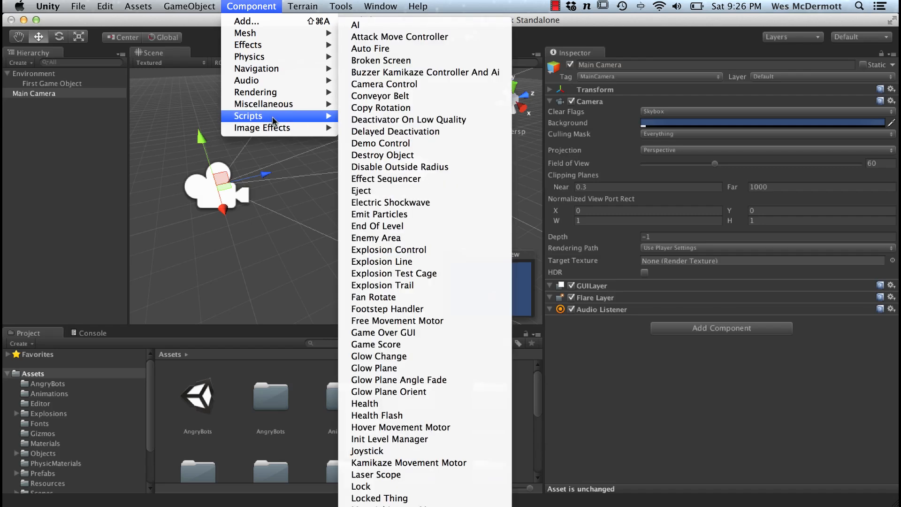
pyautogui.scroll(-10, 389, 313)
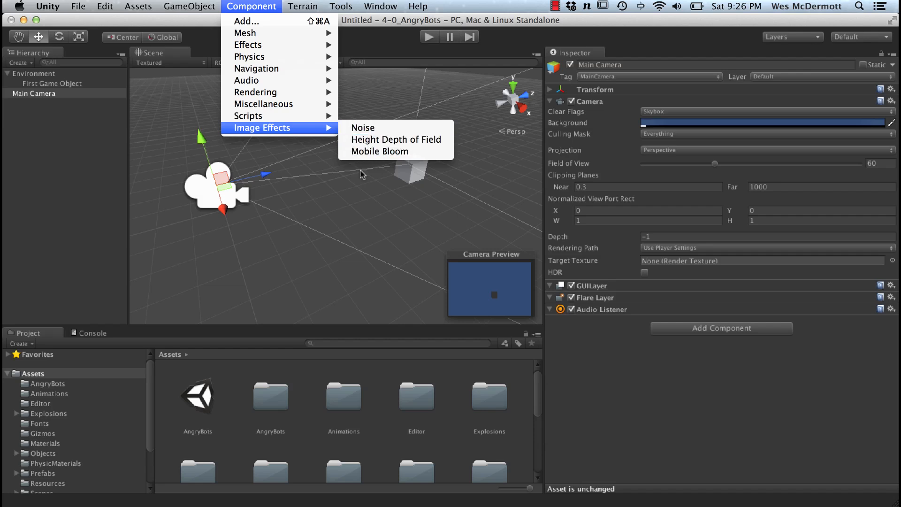
pyautogui.click(289, 294)
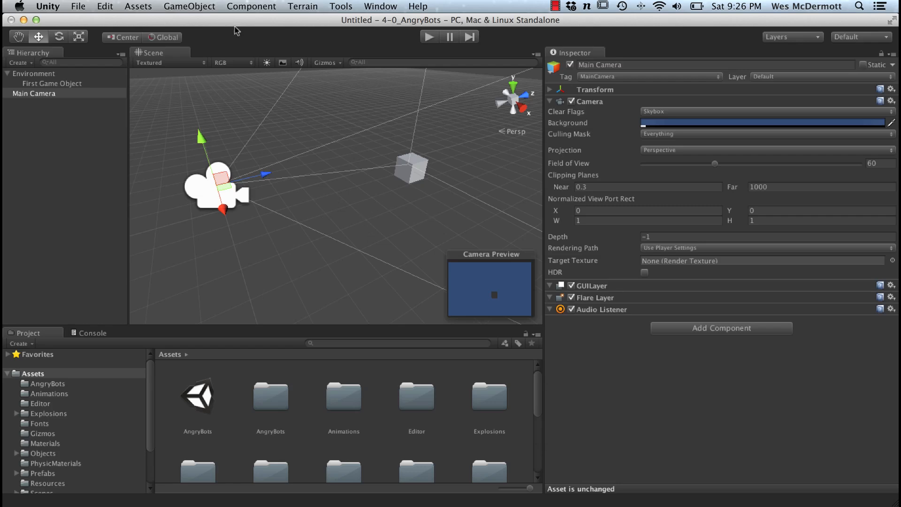
pyautogui.click(251, 6)
pyautogui.moveTo(263, 126)
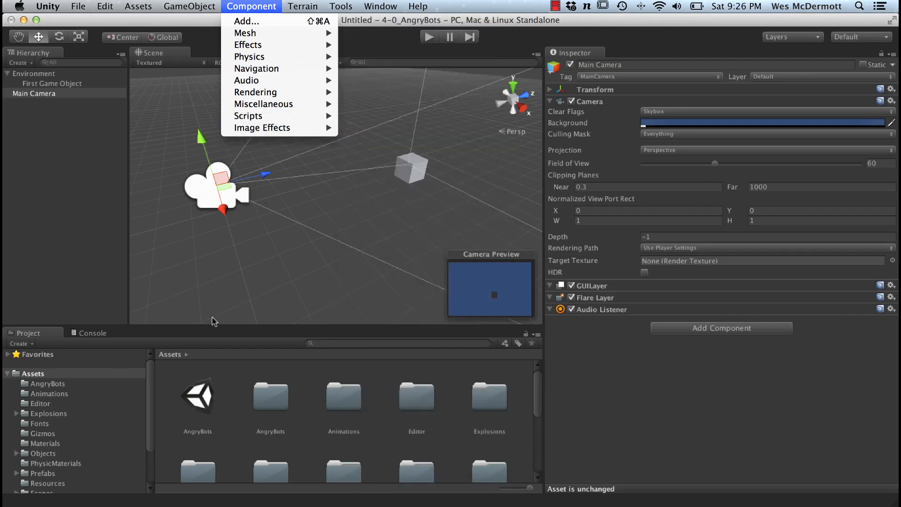
pyautogui.click(256, 231)
# Step: Select and frame First Game Object, and examine the mesh in its Mesh Filter and its Box Collider settings
pyautogui.click(409, 161)
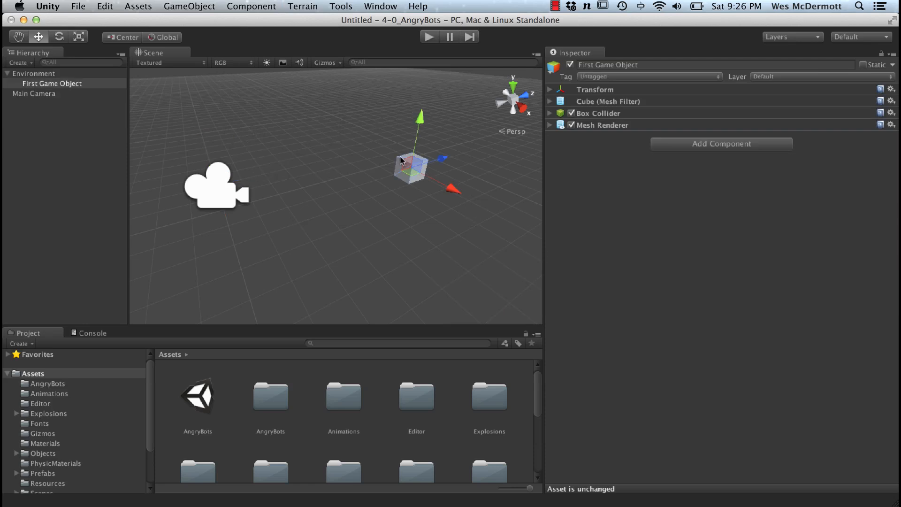
pyautogui.press('f')
pyautogui.keyDown('alt'); pyautogui.moveTo(416, 197); pyautogui.dragTo(428, 232); pyautogui.keyUp('alt')
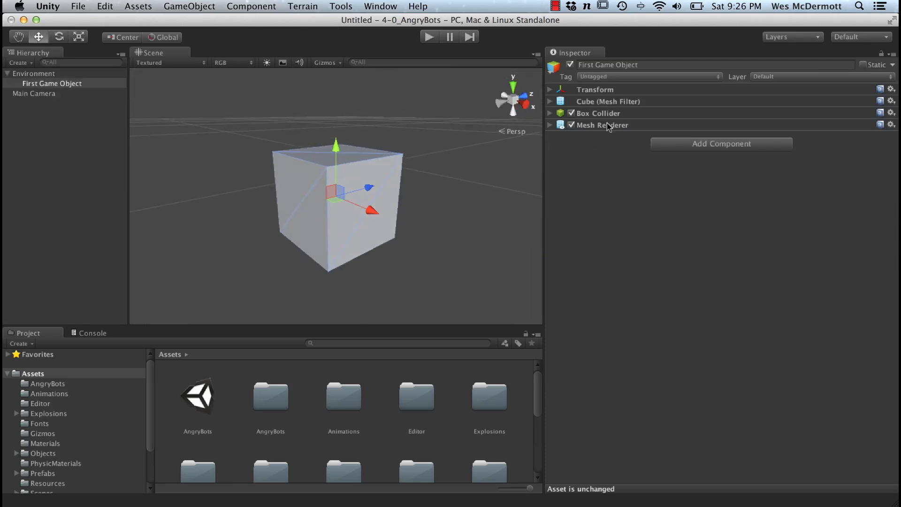
pyautogui.click(620, 102)
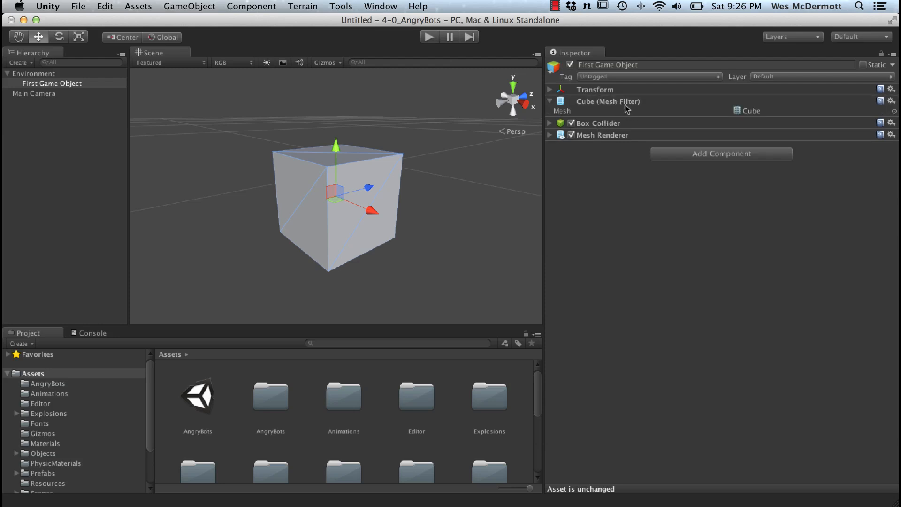
pyautogui.click(749, 111)
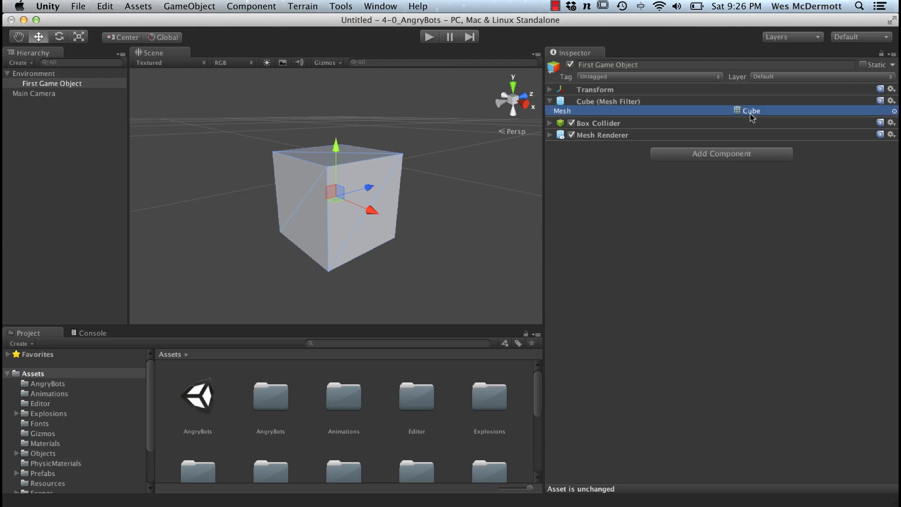
pyautogui.click(604, 124)
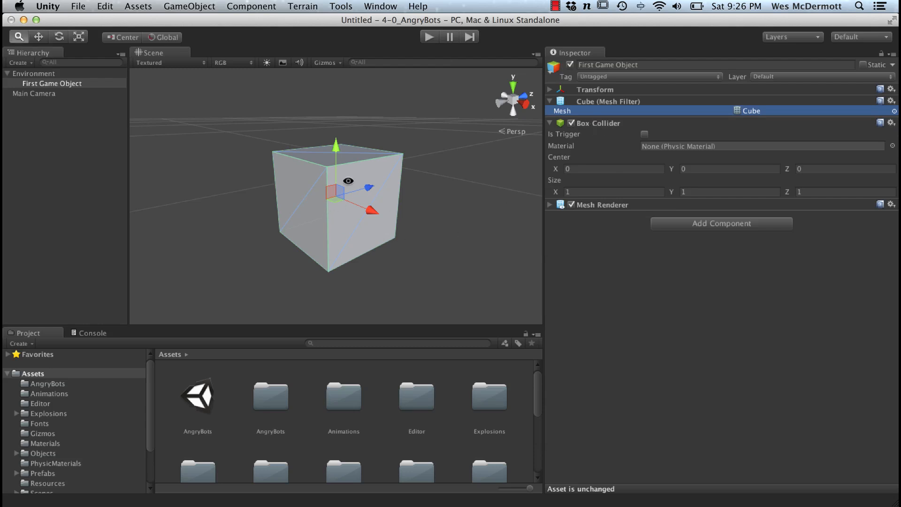
pyautogui.scroll(2, 346, 195)
pyautogui.click(586, 102)
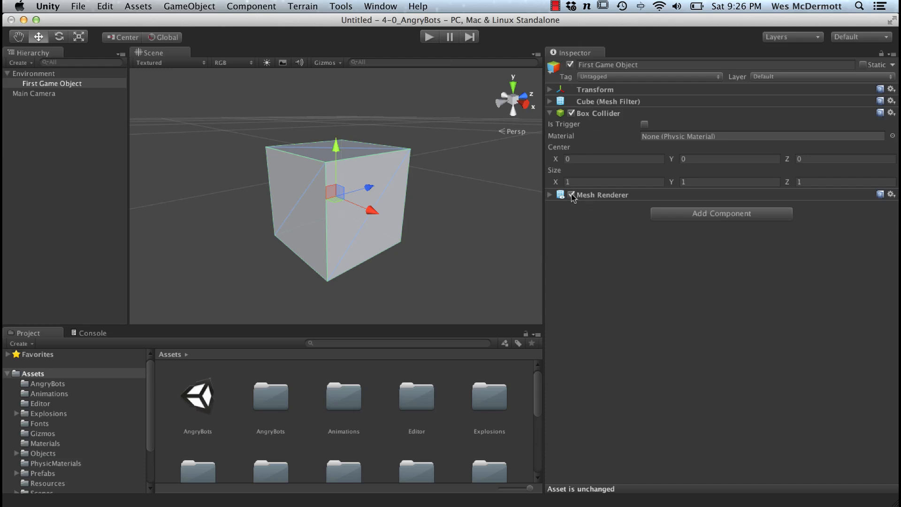
# Step: Disable First Game Object's Mesh Renderer and inspect its Box Collider outline from several angles
pyautogui.click(572, 195)
pyautogui.scroll(2, 446, 203)
pyautogui.click(599, 113)
pyautogui.click(598, 113)
pyautogui.keyDown('alt'); pyautogui.moveTo(395, 198); pyautogui.dragTo(355, 144); pyautogui.keyUp('alt')
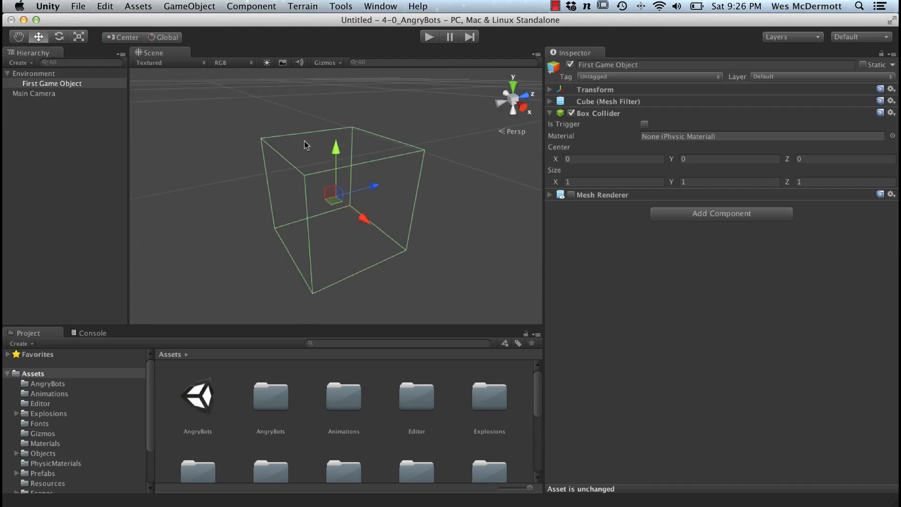
pyautogui.keyDown('alt'); pyautogui.moveTo(327, 223); pyautogui.dragTo(413, 251); pyautogui.keyUp('alt')
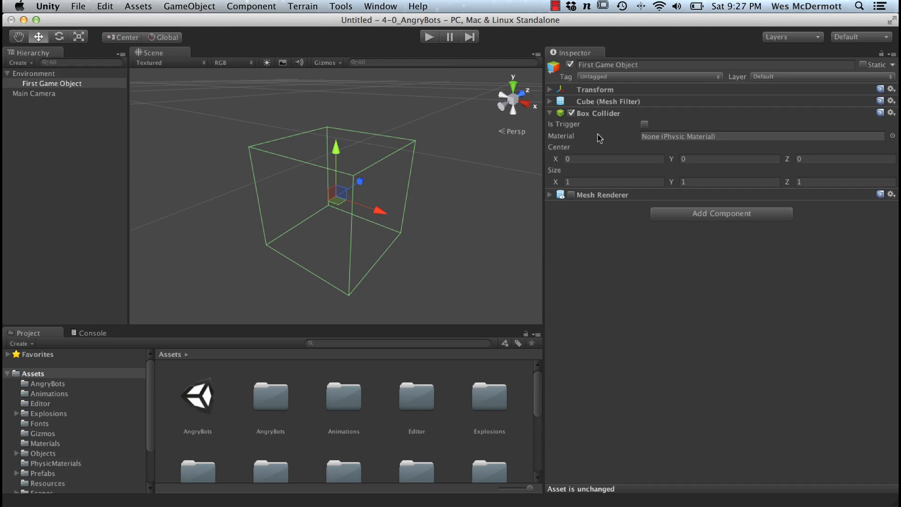
# Step: Re-enable First Game Object's Mesh Renderer and expand its settings and Materials list, with the Box Collider collapsed
pyautogui.click(550, 114)
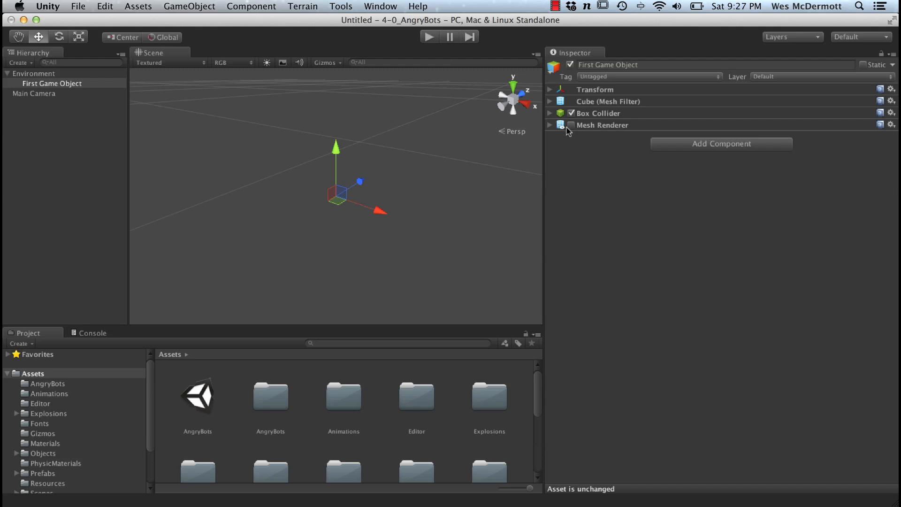
pyautogui.click(596, 103)
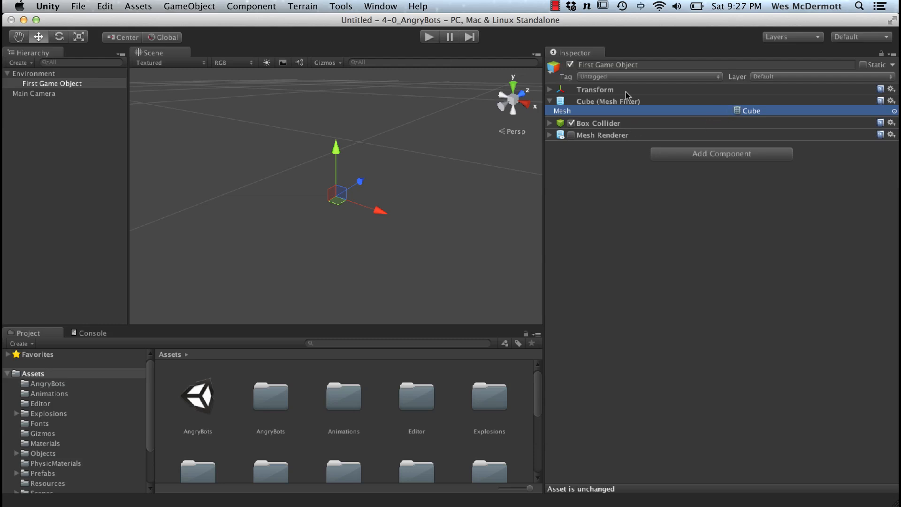
pyautogui.click(549, 137)
pyautogui.click(572, 136)
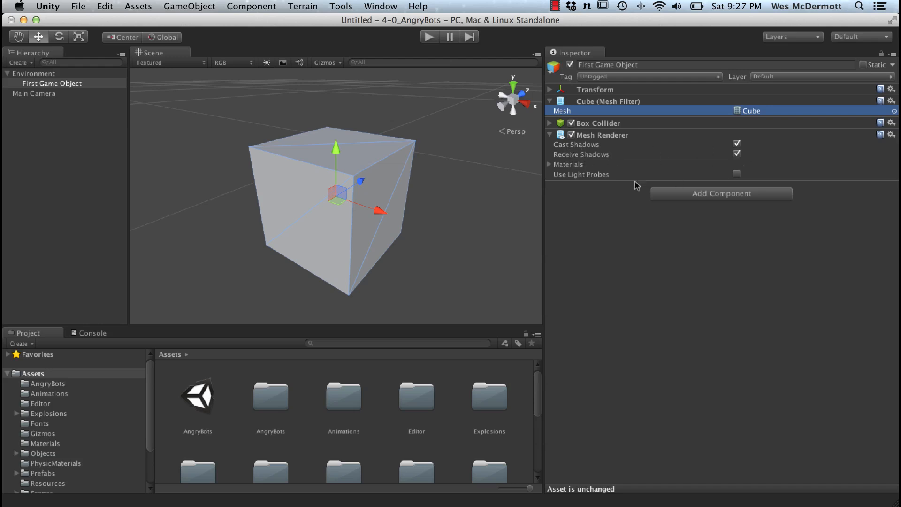
pyautogui.click(550, 167)
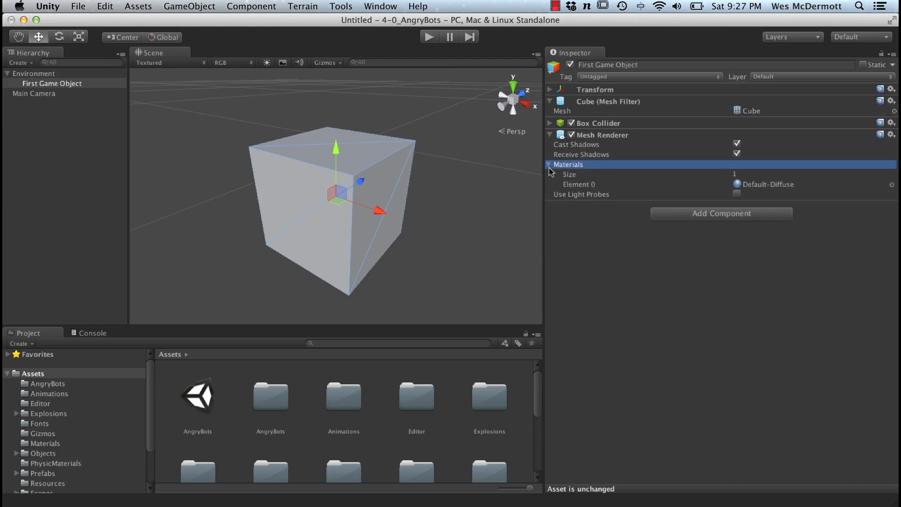
# Step: Check First Game Object's Element 0 material, collapse its Mesh Renderer and Mesh Filter, and expand its Transform
pyautogui.click(763, 187)
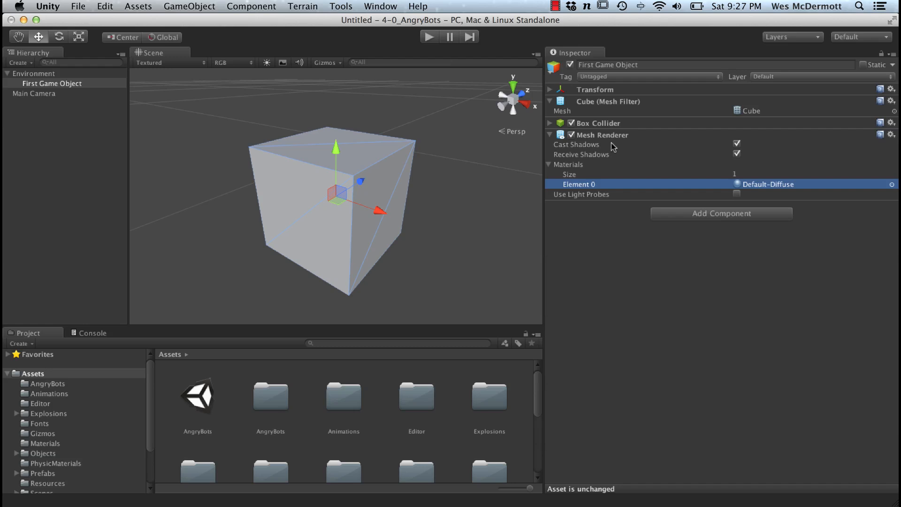
pyautogui.click(551, 136)
pyautogui.click(550, 101)
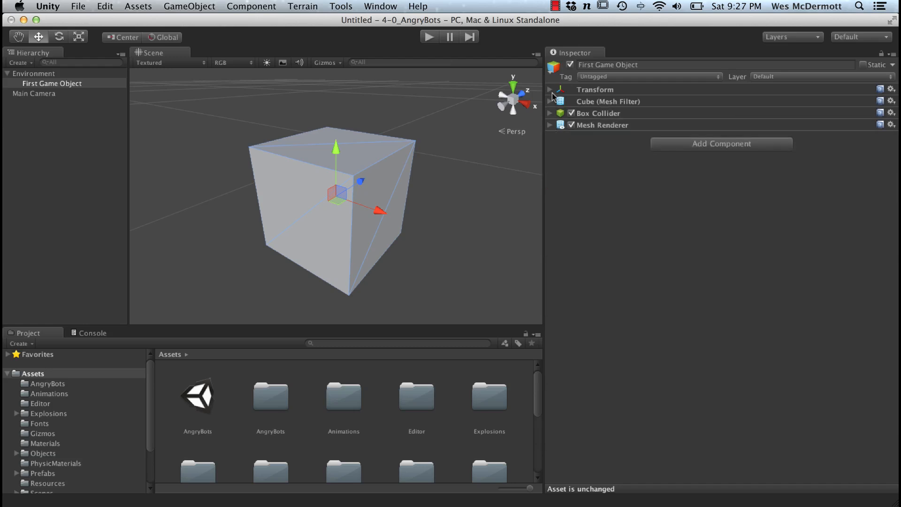
pyautogui.click(550, 90)
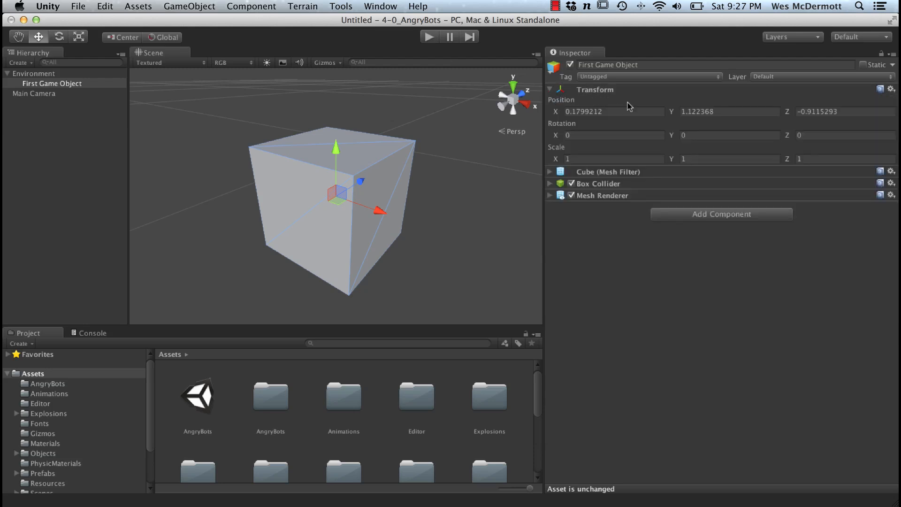
# Step: Move First Game Object to about -0.27 on X and scale it to about 1.35 × 0.72 × 1.38
pyautogui.keyDown('alt'); pyautogui.moveTo(418, 233); pyautogui.dragTo(345, 187); pyautogui.keyUp('alt')
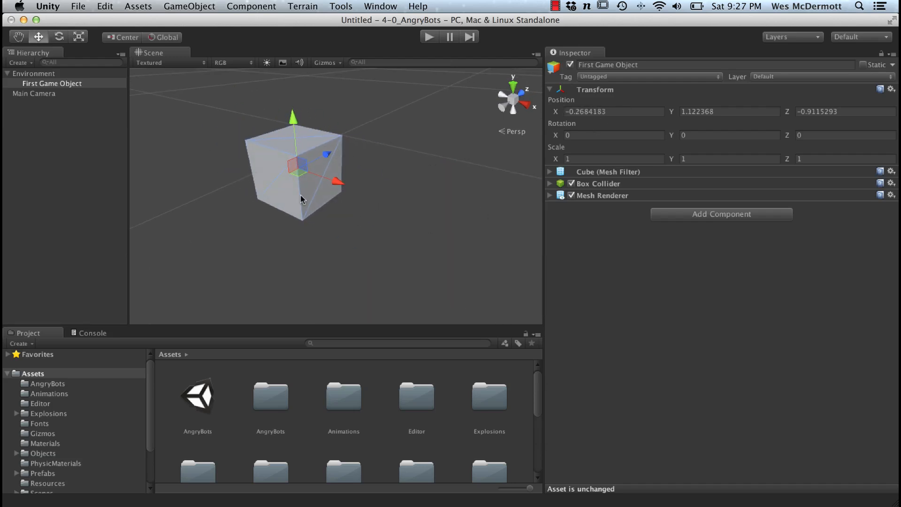
pyautogui.press('r')
pyautogui.keyDown('alt'); pyautogui.moveTo(366, 187); pyautogui.dragTo(385, 206); pyautogui.keyUp('alt')
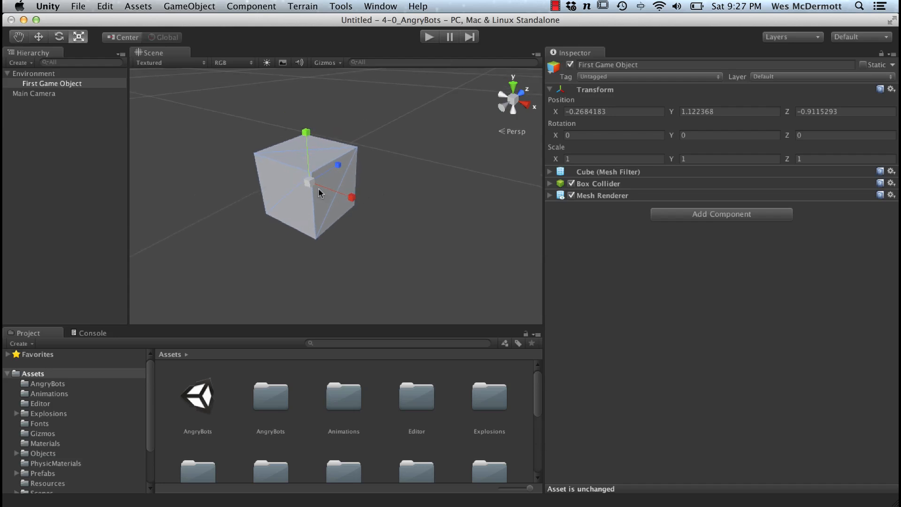
pyautogui.moveTo(310, 182); pyautogui.dragTo(360, 162)
pyautogui.moveTo(306, 133); pyautogui.dragTo(310, 142)
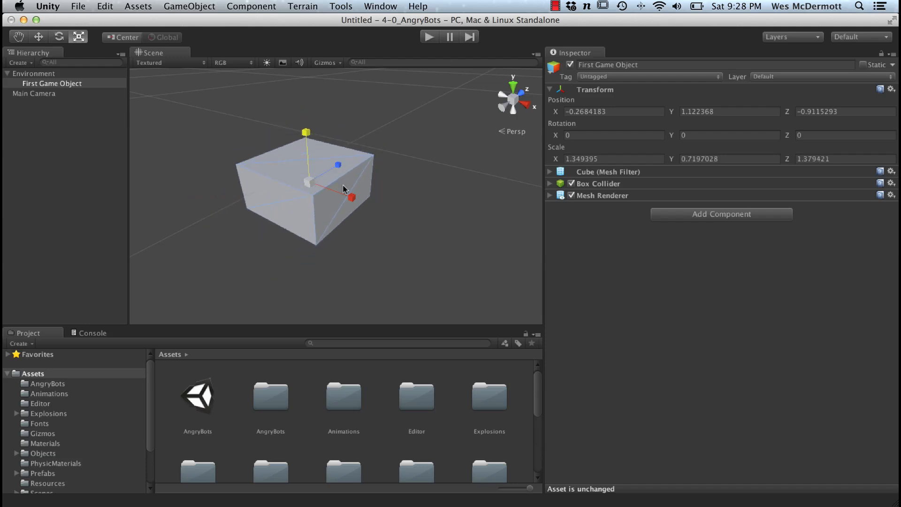
# Step: Rotate First Game Object freely to about 10.5, -153.3, 15.7 degrees on X, Y and Z, and return to the Move tool
pyautogui.press('e')
pyautogui.moveTo(331, 179); pyautogui.dragTo(359, 163)
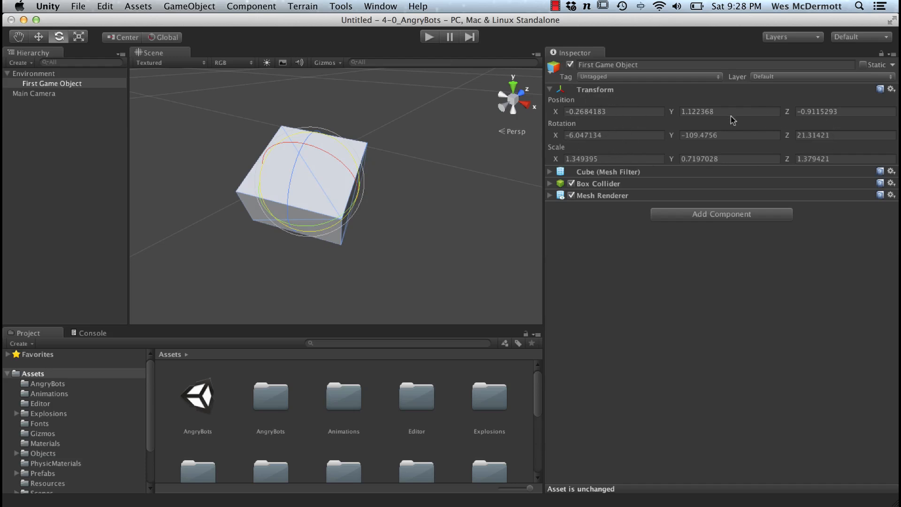
pyautogui.moveTo(335, 190); pyautogui.dragTo(299, 212)
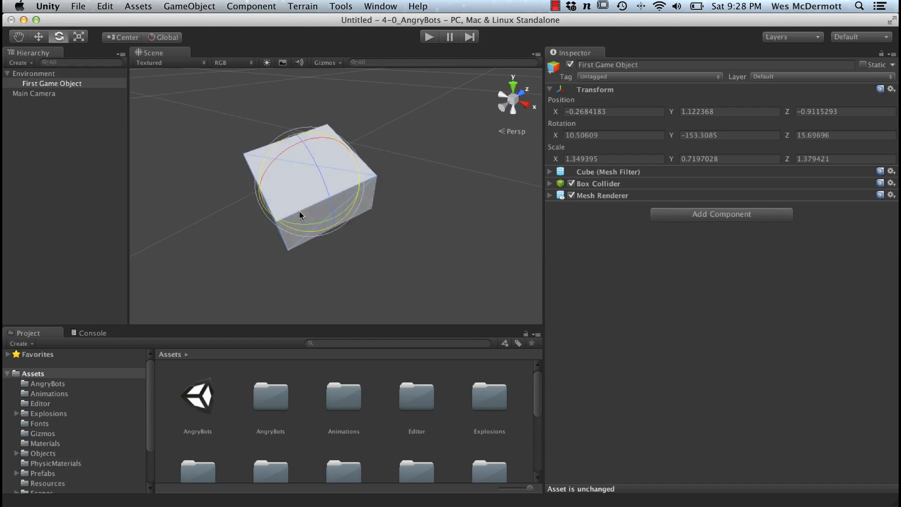
pyautogui.press('w')
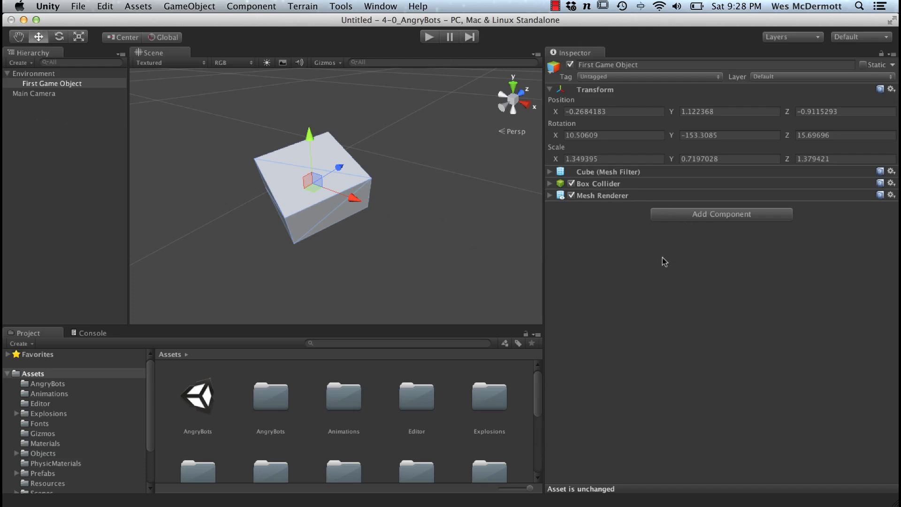
# Step: Add an Audio Source component to First Game Object and collapse its settings
pyautogui.moveTo(378, 224)
pyautogui.keyDown('alt'); pyautogui.mouseDown()
pyautogui.moveTo(371, 230)
pyautogui.moveTo(379, 209)
pyautogui.mouseUp(); pyautogui.keyUp('alt')
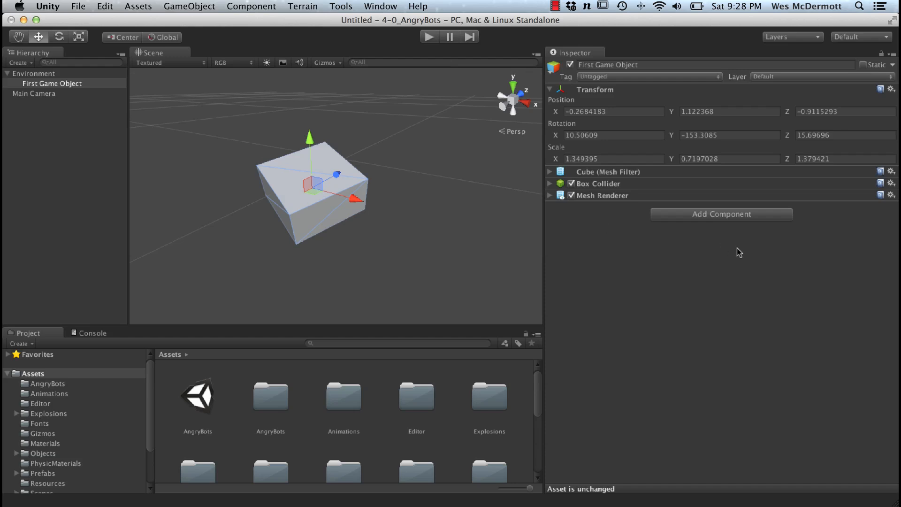
pyautogui.click(711, 215)
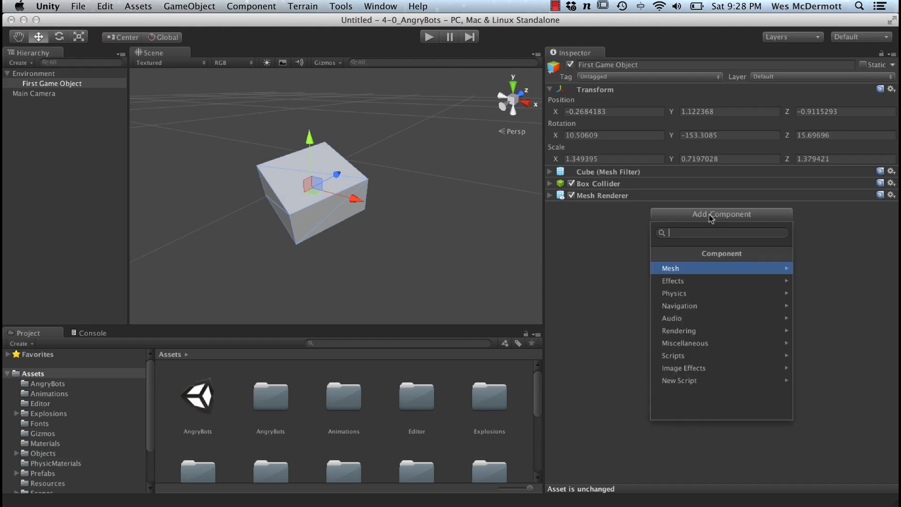
pyautogui.click(685, 319)
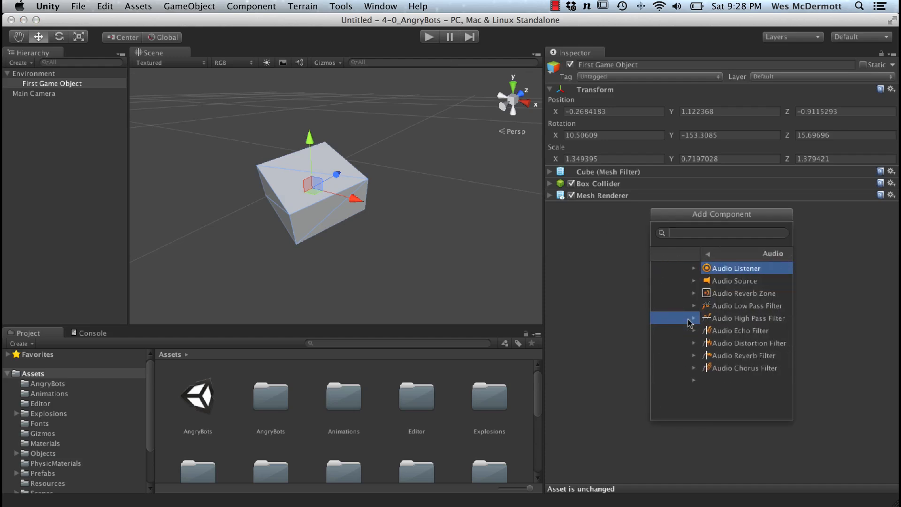
pyautogui.click(685, 281)
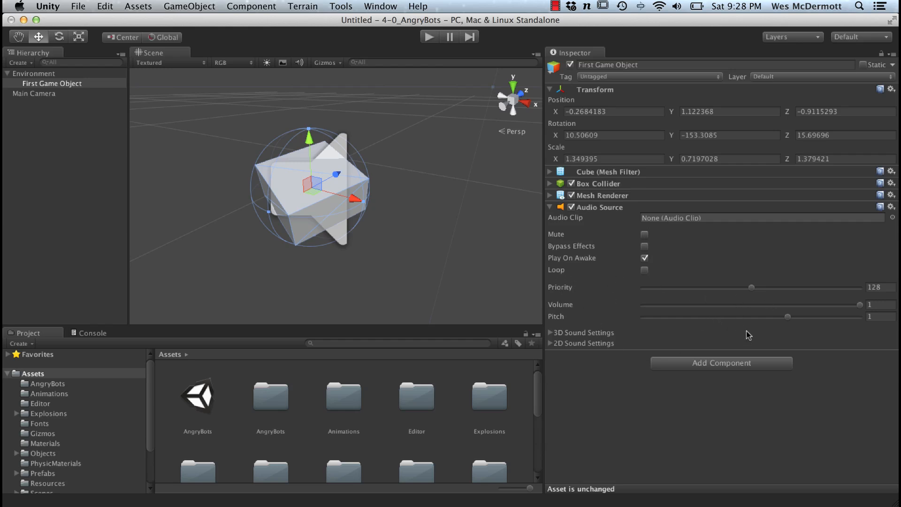
pyautogui.click(549, 207)
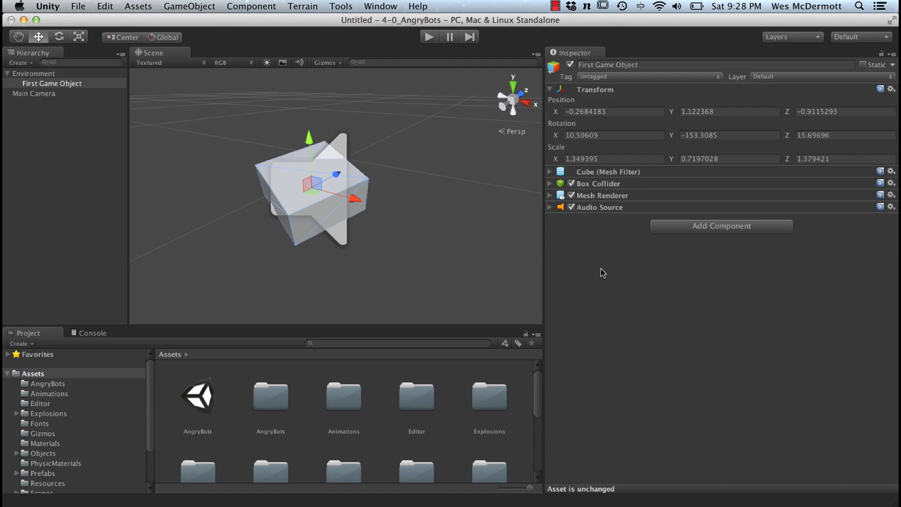
# Step: Compare the components of the Environment parent with those of First Game Object, ending with First Game Object selected
pyautogui.keyDown('alt'); pyautogui.moveTo(408, 228); pyautogui.dragTo(411, 255); pyautogui.keyUp('alt')
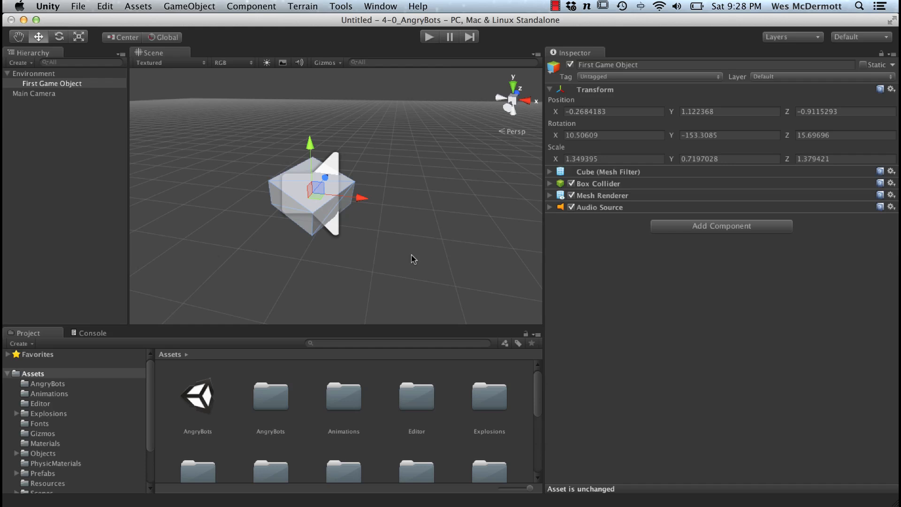
pyautogui.keyDown('alt'); pyautogui.moveTo(413, 270); pyautogui.dragTo(350, 252, button='right'); pyautogui.keyUp('alt')
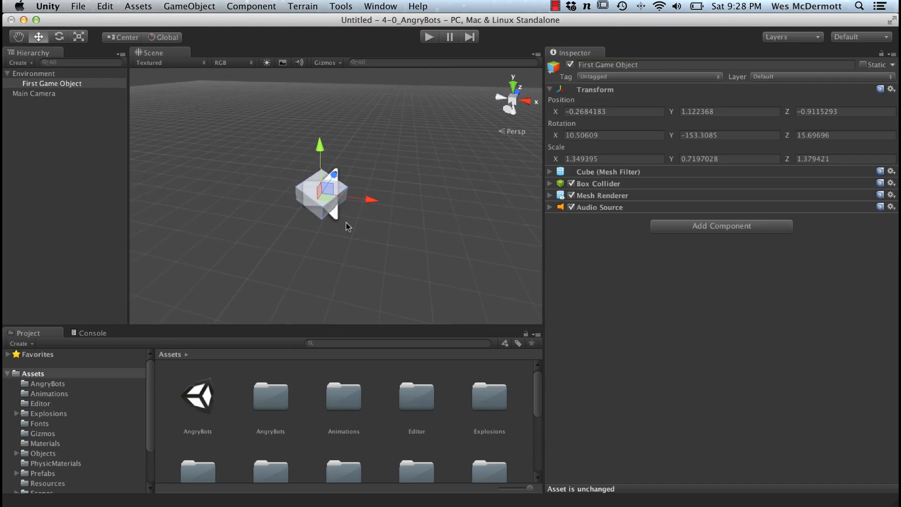
pyautogui.click(35, 73)
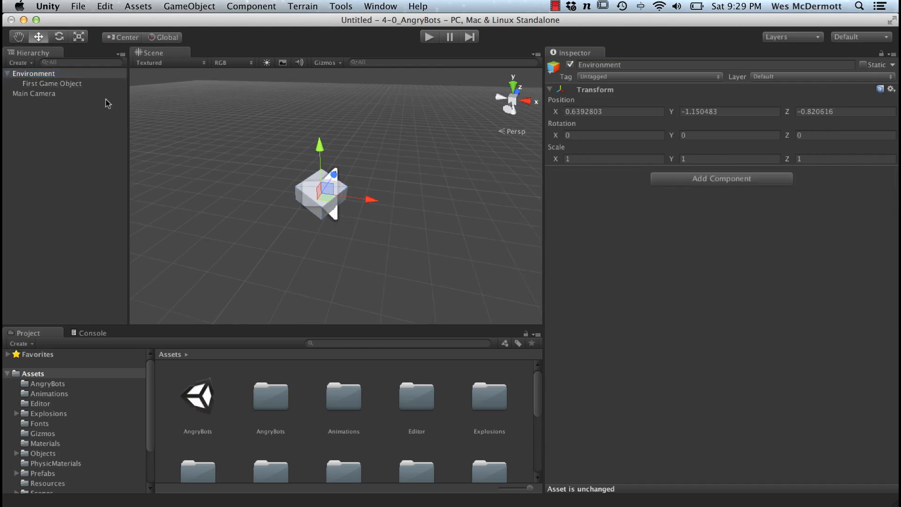
pyautogui.click(66, 84)
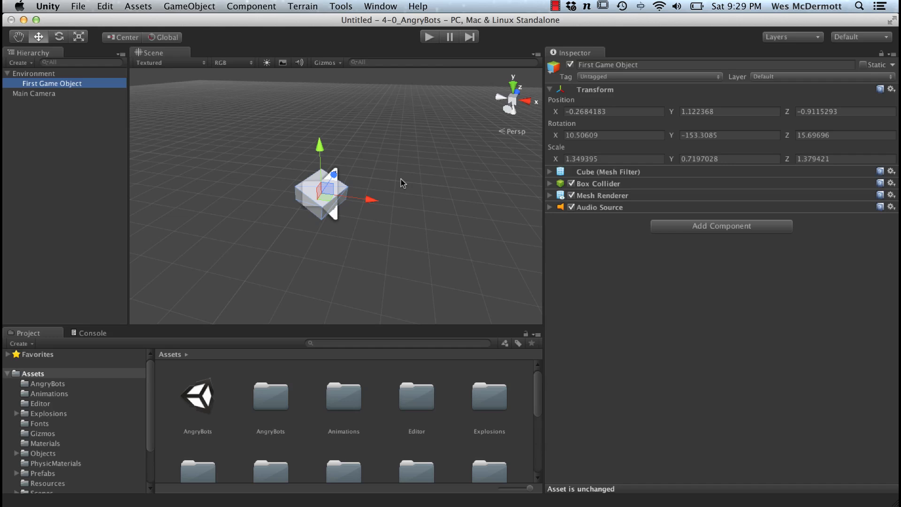
pyautogui.keyDown('alt'); pyautogui.moveTo(403, 225); pyautogui.dragTo(461, 250); pyautogui.keyUp('alt')
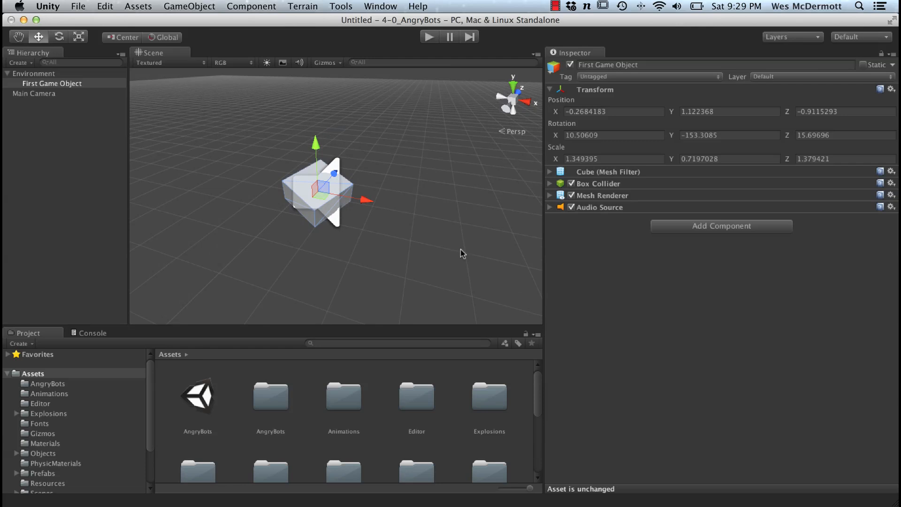
pyautogui.keyDown('alt'); pyautogui.moveTo(452, 254); pyautogui.dragTo(322, 266); pyautogui.keyUp('alt')
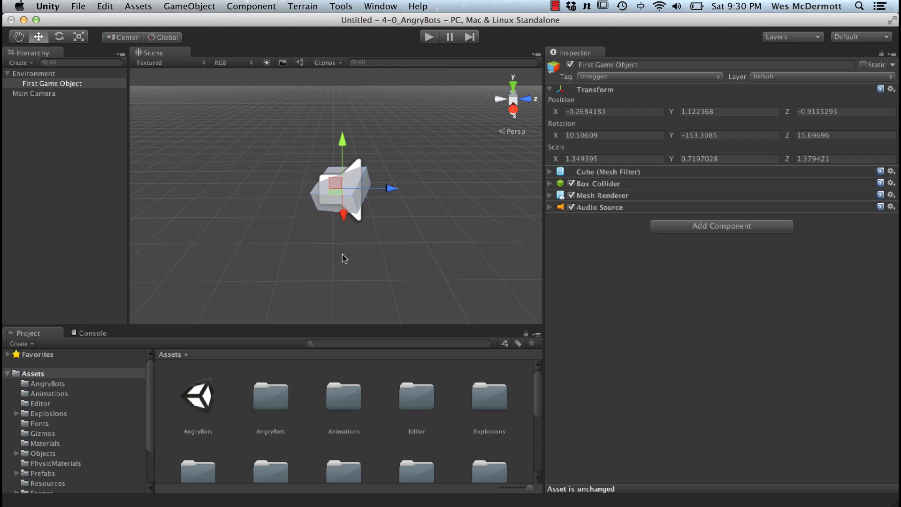
# Step: Make the project asset browser slightly taller and create a folder named My Prefabs in Assets
pyautogui.moveTo(261, 324); pyautogui.dragTo(261, 259)
pyautogui.moveTo(399, 189)
pyautogui.keyDown('alt'); pyautogui.mouseDown()
pyautogui.moveTo(376, 183)
pyautogui.moveTo(403, 206)
pyautogui.mouseUp(); pyautogui.keyUp('alt')
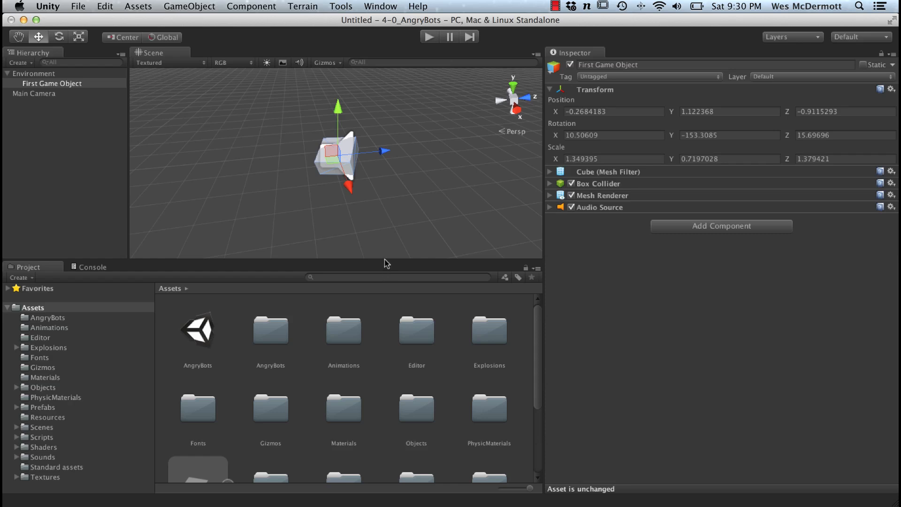
pyautogui.moveTo(385, 259); pyautogui.dragTo(385, 299)
pyautogui.keyDown('alt'); pyautogui.moveTo(412, 234); pyautogui.dragTo(448, 240); pyautogui.keyUp('alt')
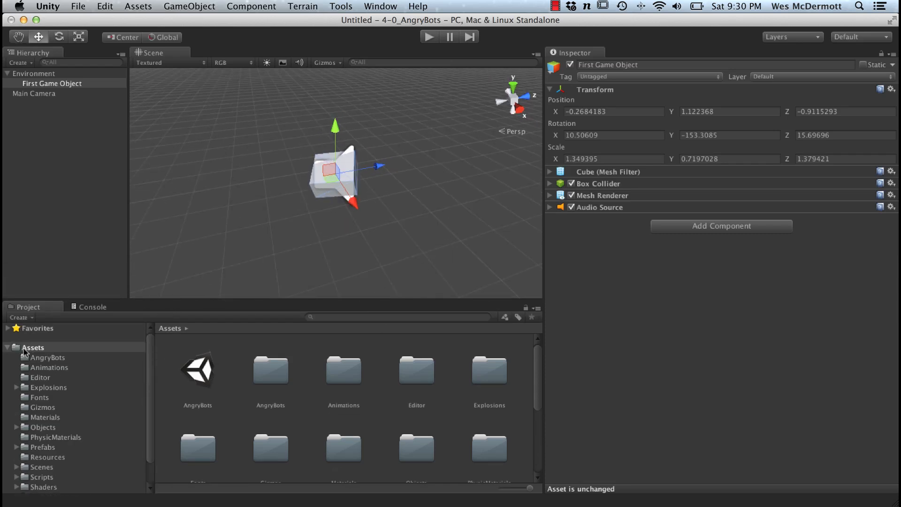
pyautogui.click(30, 318)
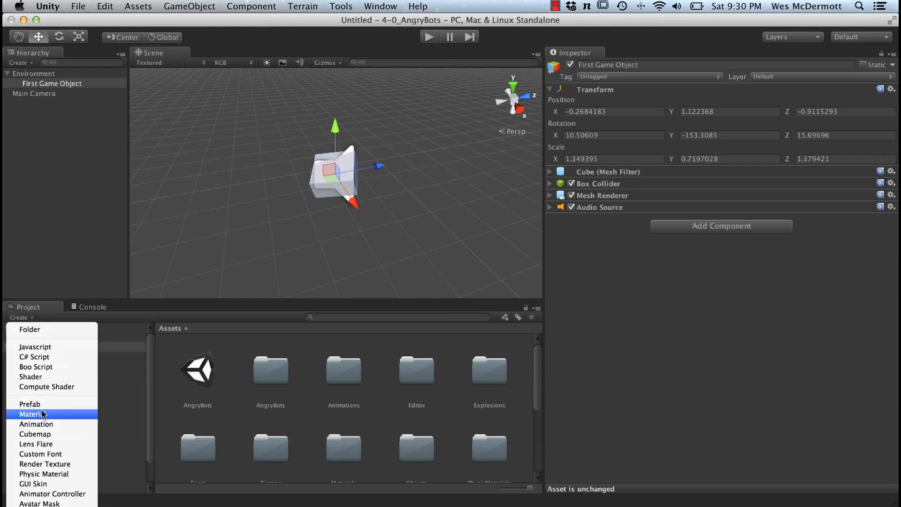
pyautogui.click(30, 329)
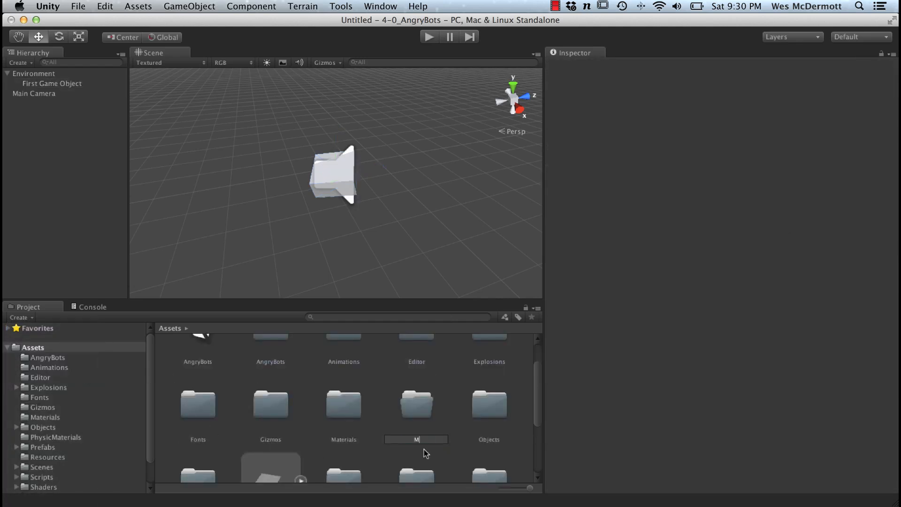
pyautogui.write('My Prefabs')
pyautogui.press('Return')
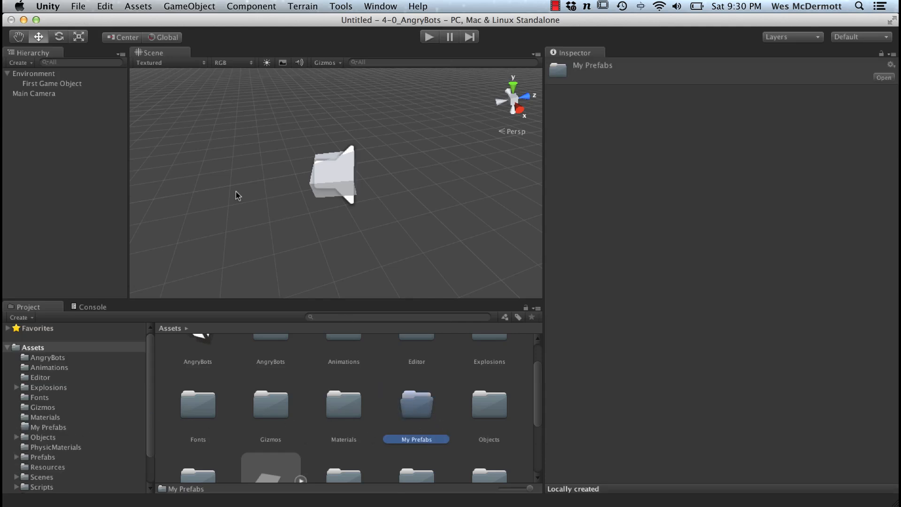
# Step: Create a C# script named GOScropt in the Assets folder
pyautogui.click(40, 76)
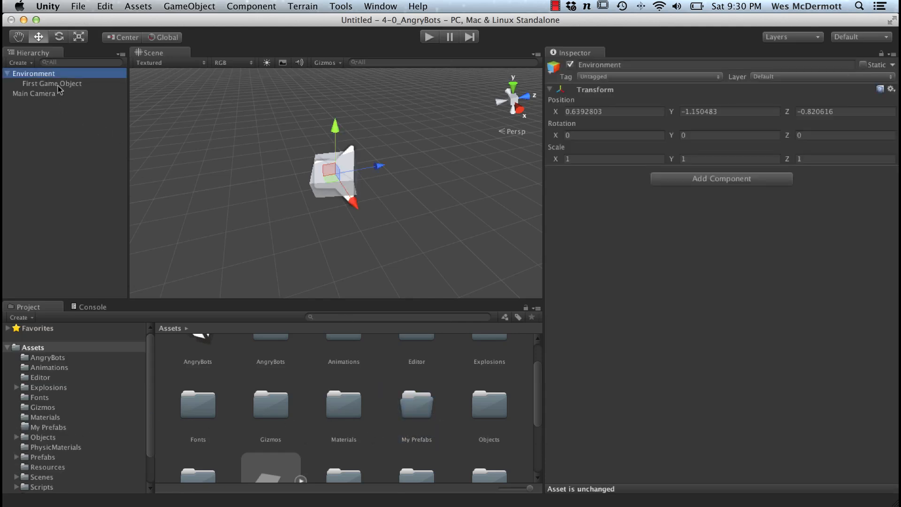
pyautogui.click(57, 86)
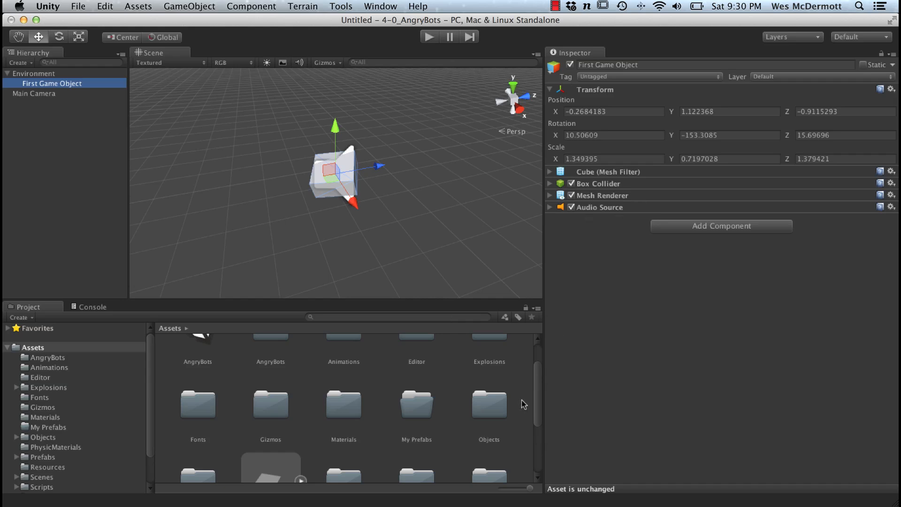
pyautogui.moveTo(536, 389); pyautogui.dragTo(536, 356)
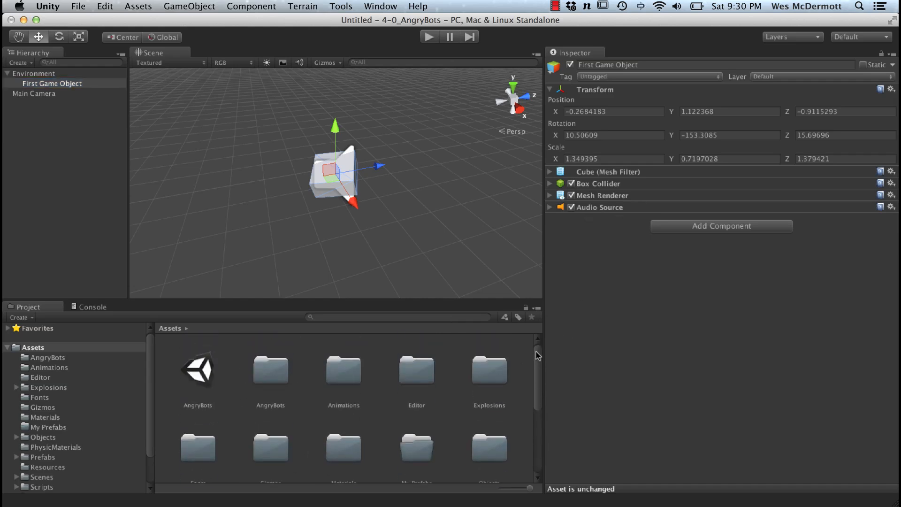
pyautogui.click(21, 318)
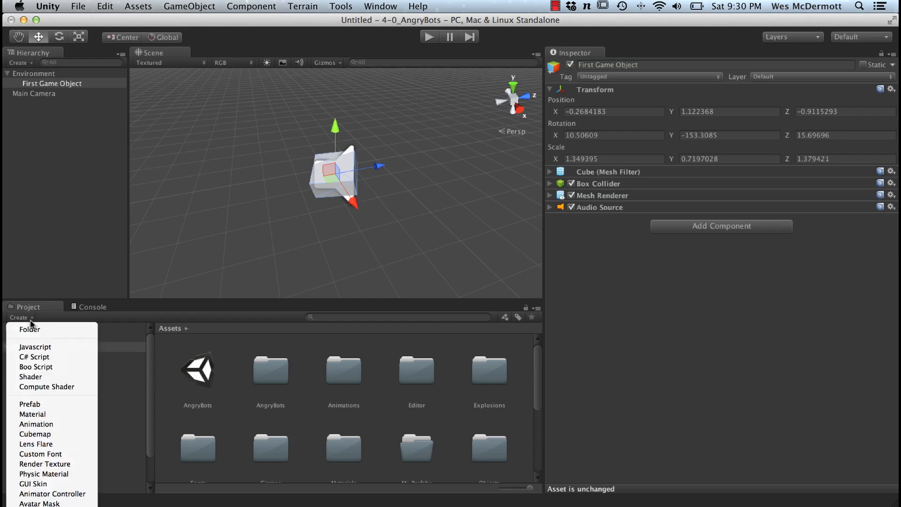
pyautogui.click(41, 358)
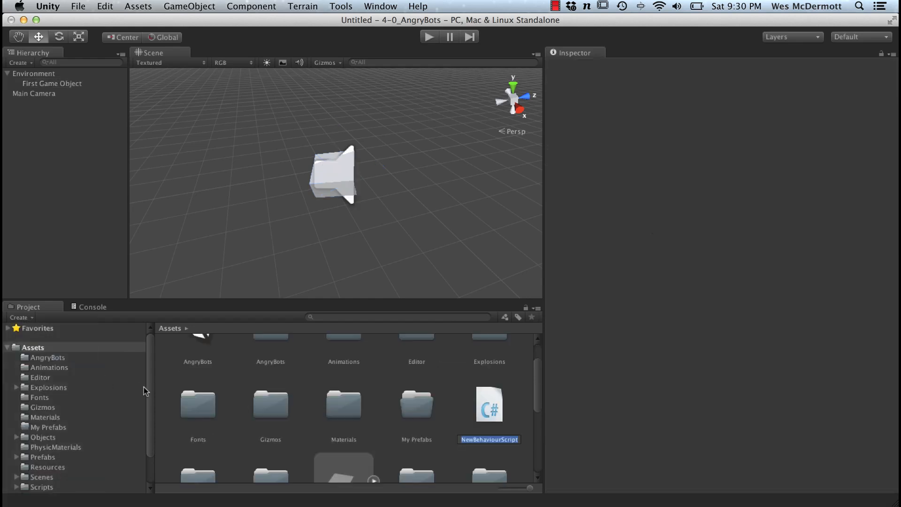
pyautogui.write('cOScropt')
pyautogui.press('Return')
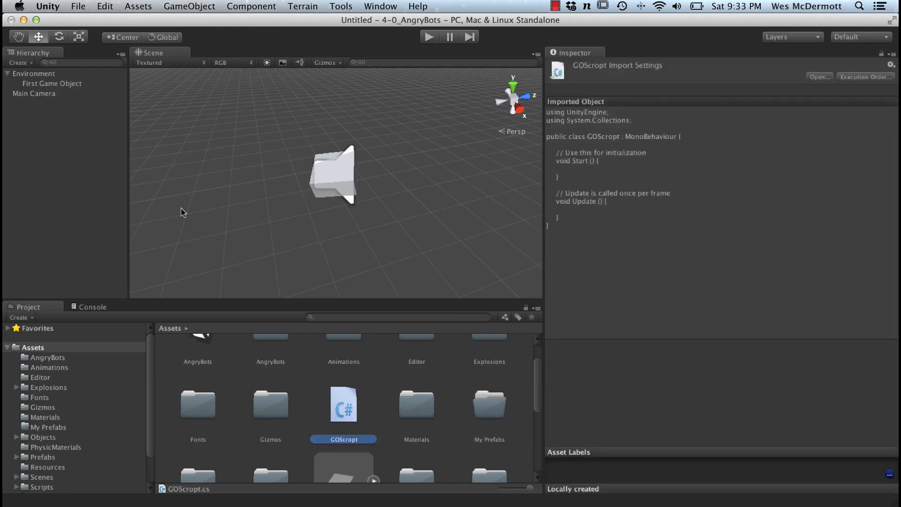
# Step: Attach the GOScropt script to First Game Object as a component and look over its Audio Source settings, leaving them collapsed
pyautogui.click(77, 85)
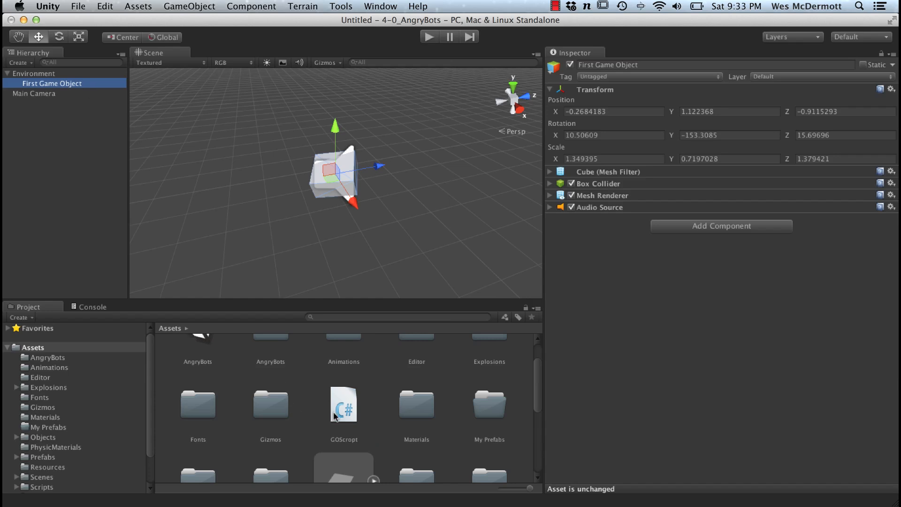
pyautogui.moveTo(344, 404); pyautogui.dragTo(633, 357)
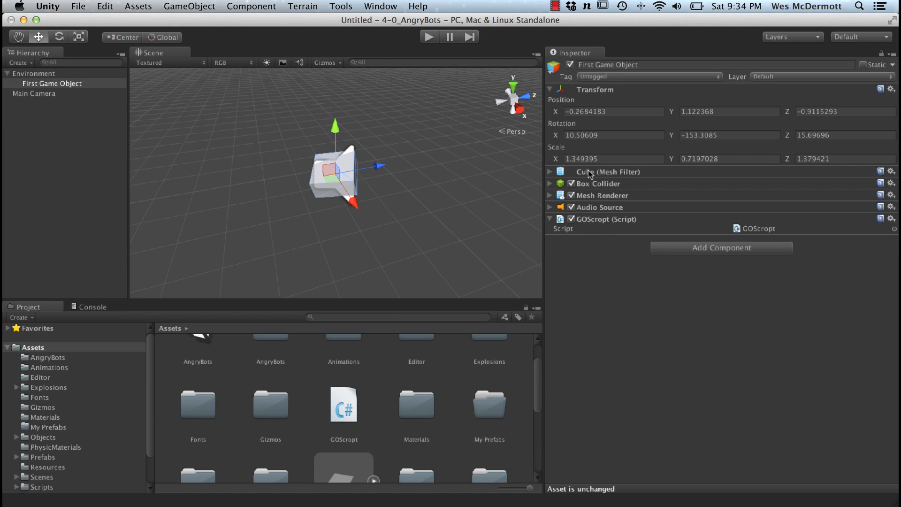
pyautogui.click(586, 213)
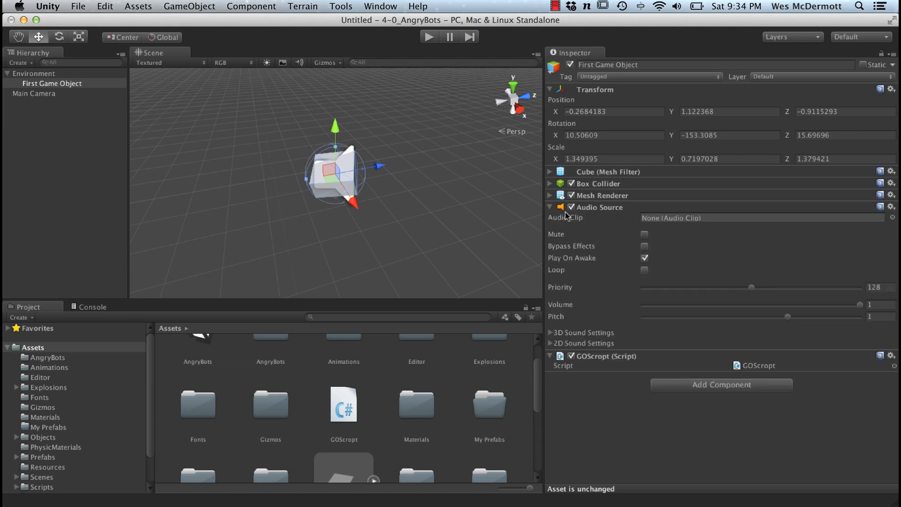
pyautogui.click(593, 204)
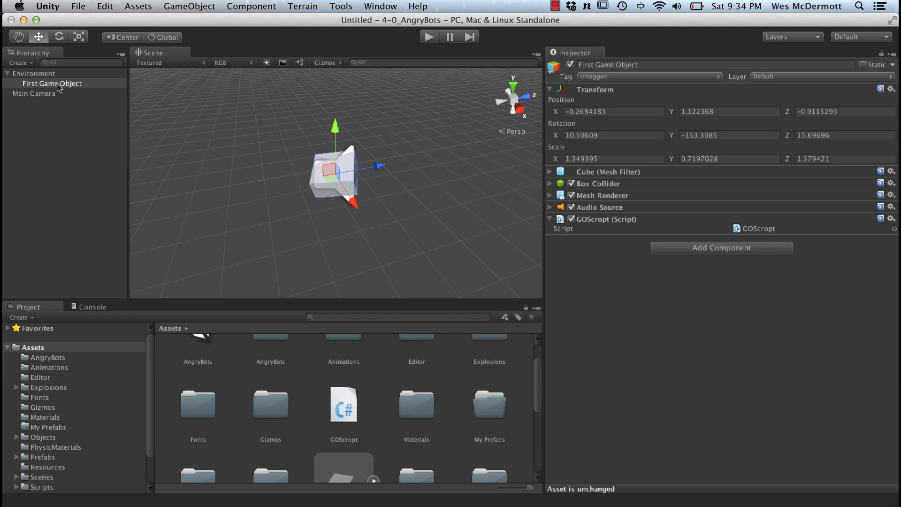
# Step: Duplicate First Game Object and move the copy along Z to about -3.78
pyautogui.click(71, 85)
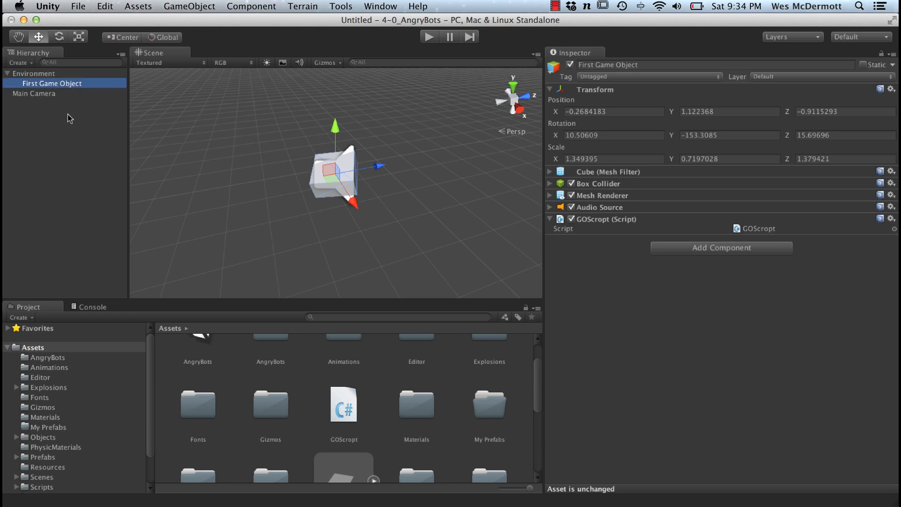
pyautogui.press('super+d')
pyautogui.moveTo(378, 166); pyautogui.dragTo(300, 181)
pyautogui.keyDown('alt'); pyautogui.moveTo(352, 234); pyautogui.dragTo(328, 207); pyautogui.keyUp('alt')
pyautogui.click(73, 94)
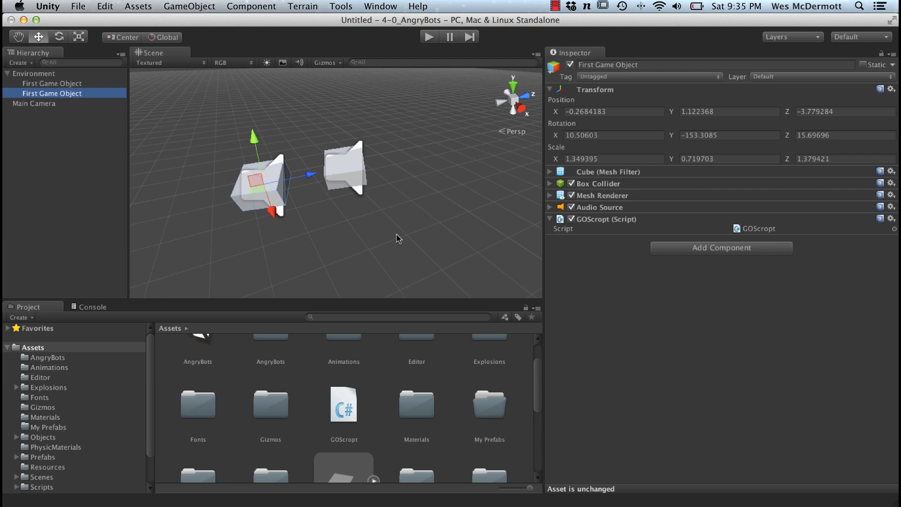
# Step: Compare the components of First Game Object and its duplicate, viewing both cubes from different angles
pyautogui.click(69, 84)
pyautogui.click(69, 91)
pyautogui.press('Up')
pyautogui.click(73, 96)
pyautogui.click(76, 85)
pyautogui.click(74, 93)
pyautogui.keyDown('alt'); pyautogui.moveTo(269, 208); pyautogui.dragTo(298, 235); pyautogui.keyUp('alt')
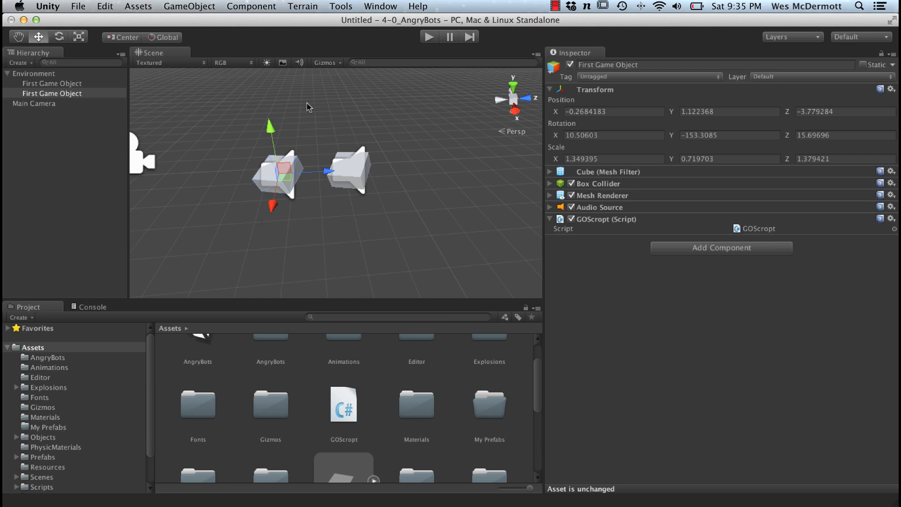
pyautogui.keyDown('alt'); pyautogui.moveTo(304, 248); pyautogui.dragTo(260, 176); pyautogui.keyUp('alt')
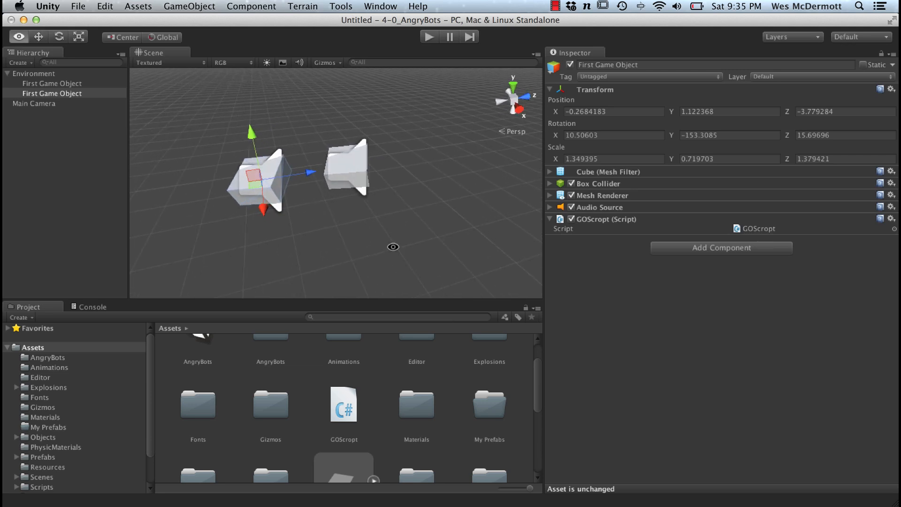
# Step: Delete the duplicate of First Game Object and select the remaining original
pyautogui.click(77, 84)
pyautogui.click(78, 94)
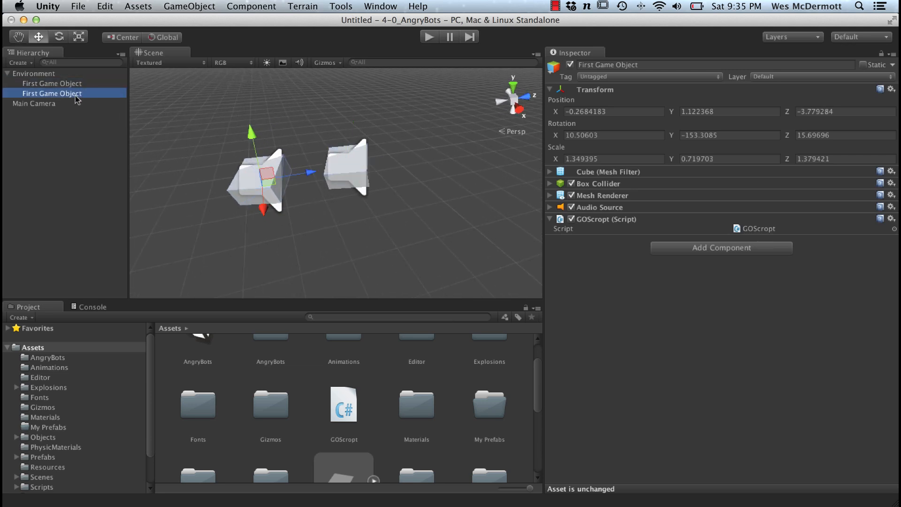
pyautogui.press('super+BackSpace')
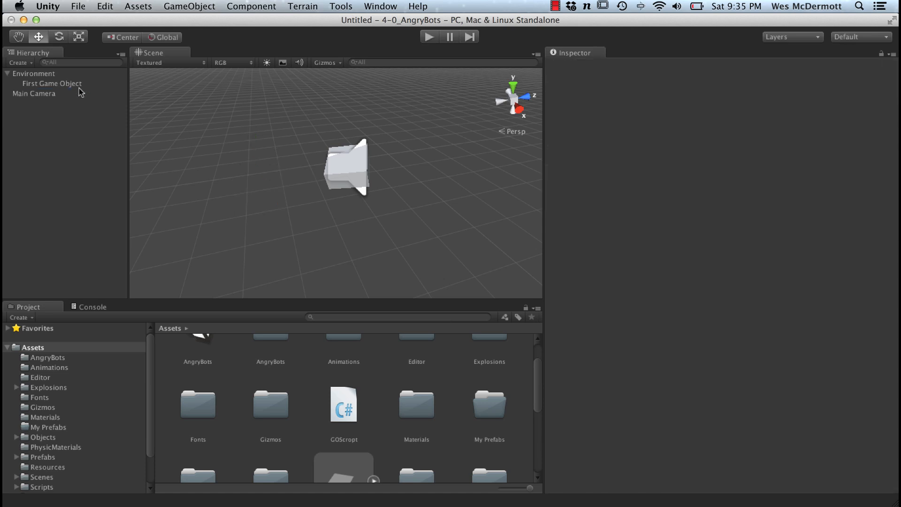
pyautogui.click(80, 84)
pyautogui.keyDown('alt'); pyautogui.moveTo(319, 162); pyautogui.dragTo(352, 203, button='right'); pyautogui.keyUp('alt')
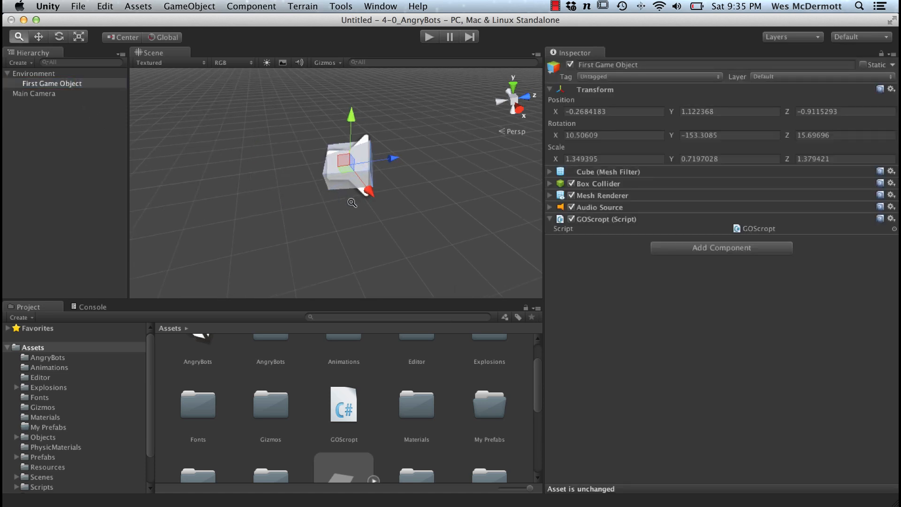
# Step: Create a prefab named FirstPrefab in the My Prefabs folder
pyautogui.click(504, 411)
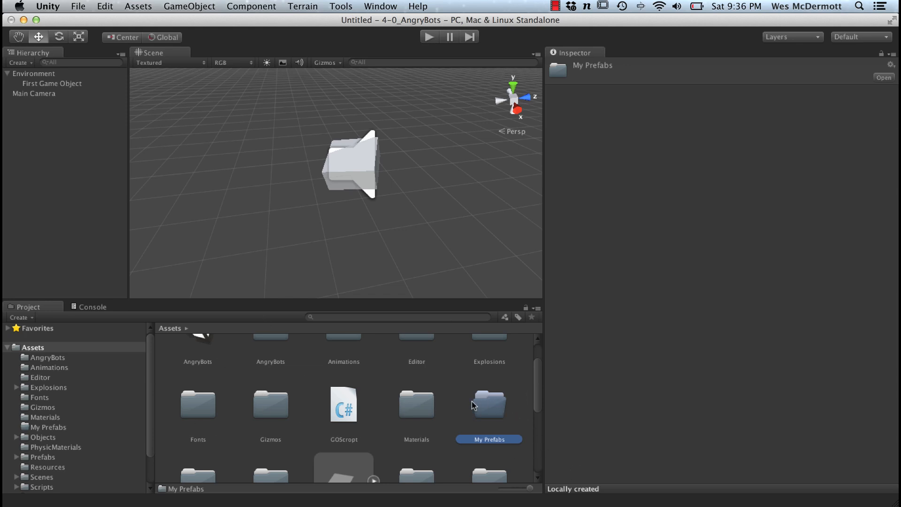
pyautogui.click(31, 319)
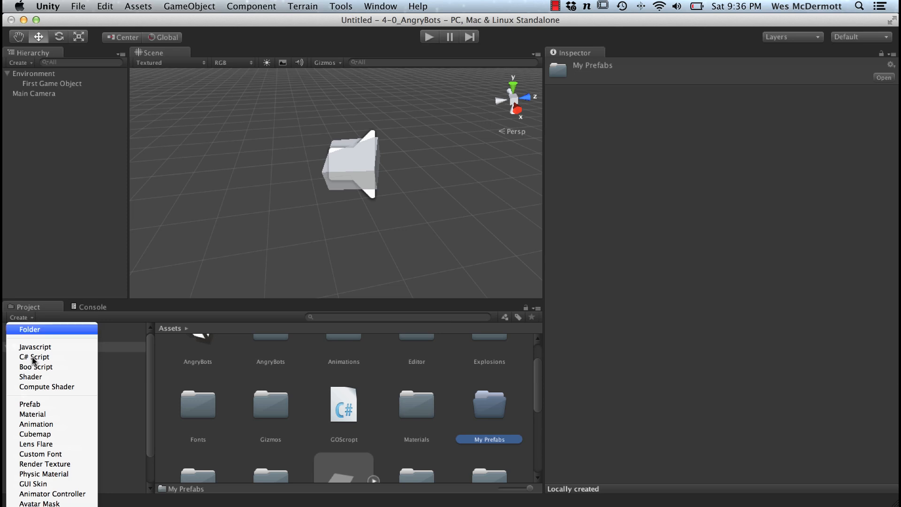
pyautogui.click(29, 404)
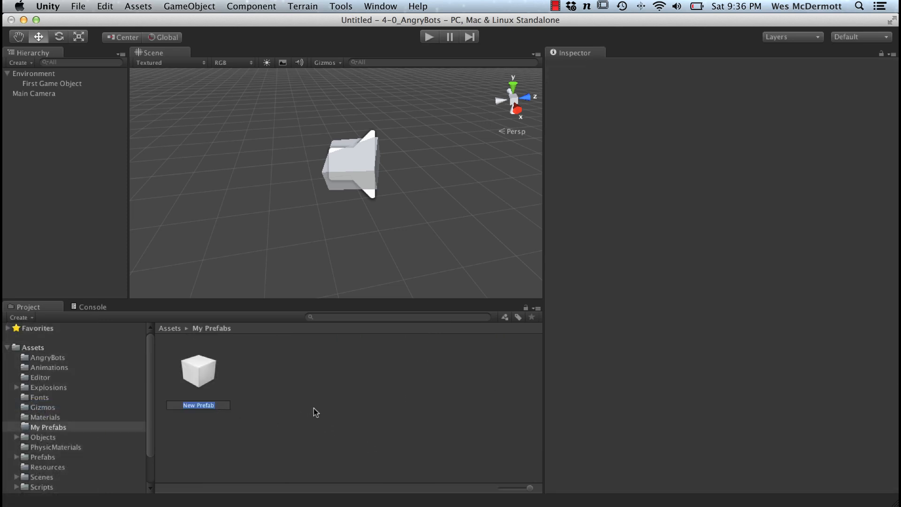
pyautogui.write('FirstPrefab')
pyautogui.press('Return')
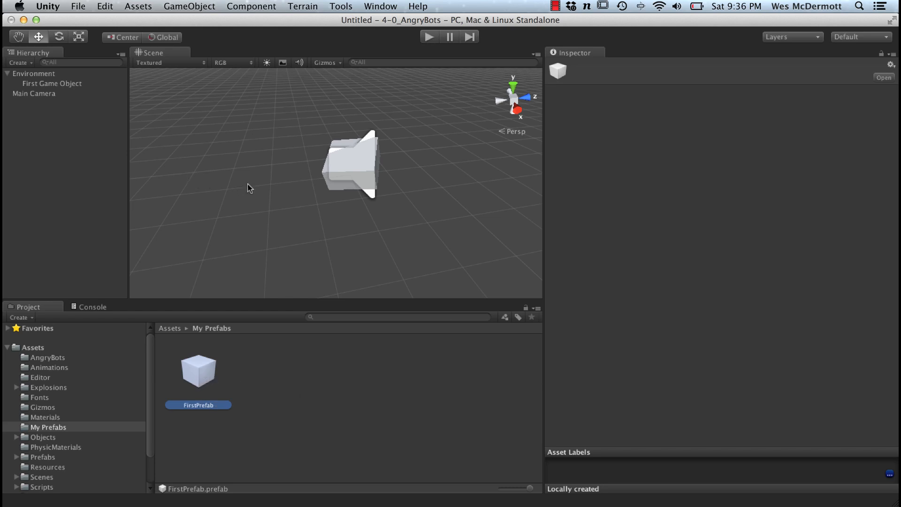
# Step: Assign First Game Object to FirstPrefab and inspect the prefab's components and preview, ending with First Game Object selected
pyautogui.moveTo(70, 86); pyautogui.dragTo(195, 374)
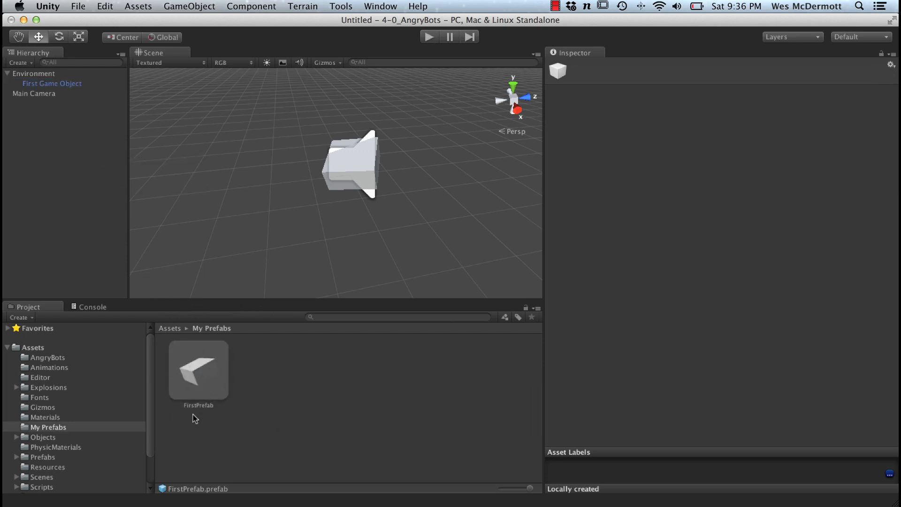
pyautogui.click(193, 375)
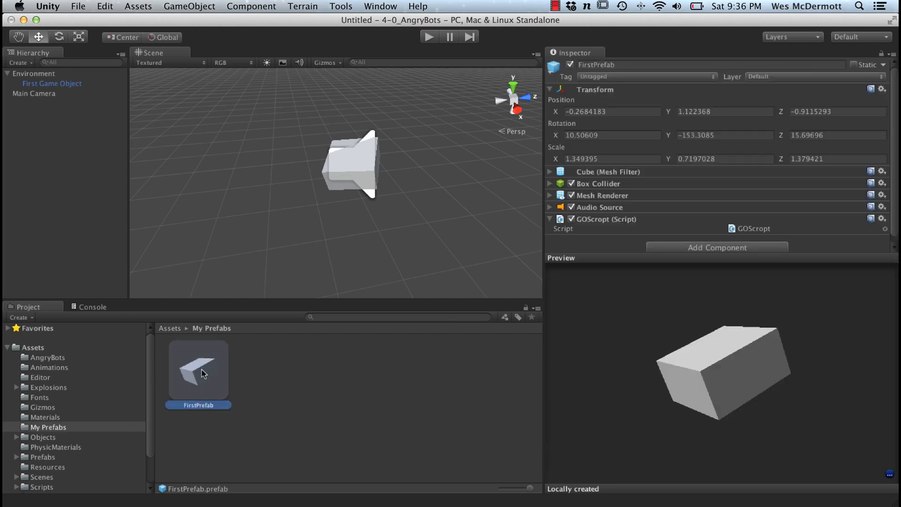
pyautogui.moveTo(721, 257); pyautogui.dragTo(723, 323)
pyautogui.moveTo(731, 392); pyautogui.dragTo(785, 422)
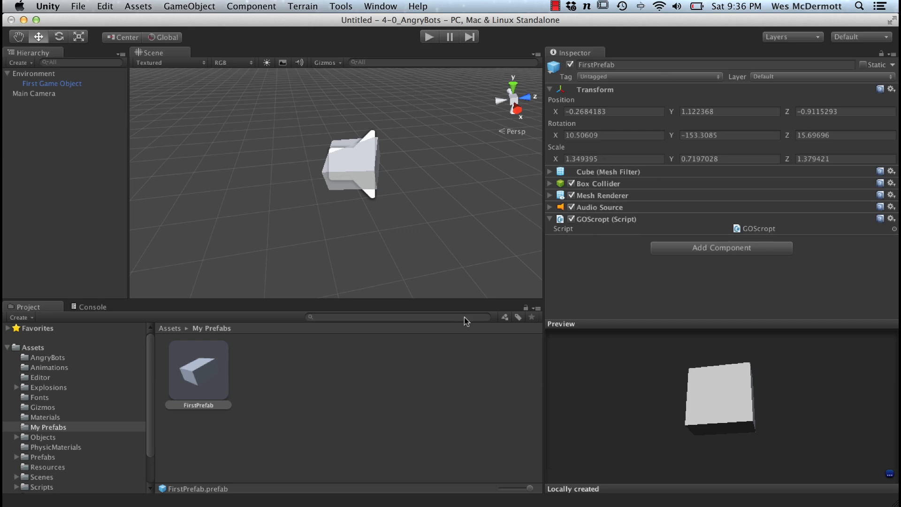
pyautogui.click(48, 86)
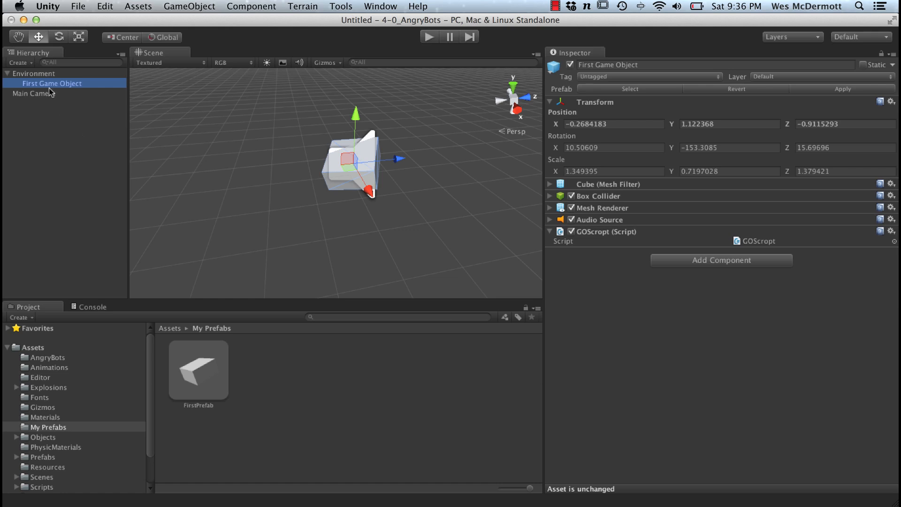
# Step: Add an instance of FirstPrefab under Environment and move it along Z to about 2.99
pyautogui.scroll(-1, 390, 207)
pyautogui.keyDown('alt'); pyautogui.moveTo(420, 208); pyautogui.dragTo(318, 207, button='middle'); pyautogui.keyUp('alt')
pyautogui.keyDown('alt'); pyautogui.moveTo(319, 207); pyautogui.dragTo(346, 209); pyautogui.keyUp('alt')
pyautogui.moveTo(309, 167); pyautogui.dragTo(282, 188)
pyautogui.moveTo(192, 375); pyautogui.dragTo(45, 79)
pyautogui.moveTo(318, 151); pyautogui.dragTo(410, 136)
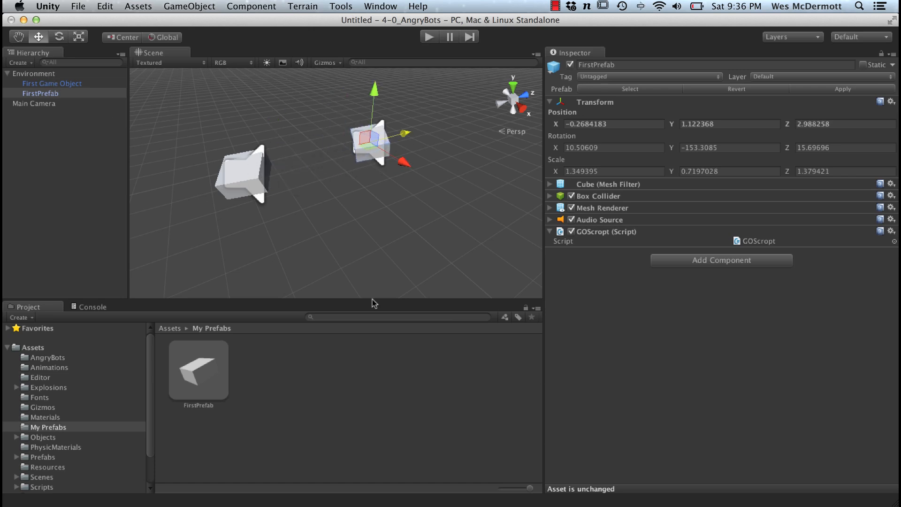
# Step: Add a second FirstPrefab instance under Environment, move it along X to about 3.49, and check both instances
pyautogui.moveTo(196, 382); pyautogui.dragTo(53, 78)
pyautogui.moveTo(298, 189); pyautogui.dragTo(438, 207)
pyautogui.scroll(-1, 331, 209)
pyautogui.keyDown('alt'); pyautogui.moveTo(387, 225); pyautogui.dragTo(318, 194); pyautogui.keyUp('alt')
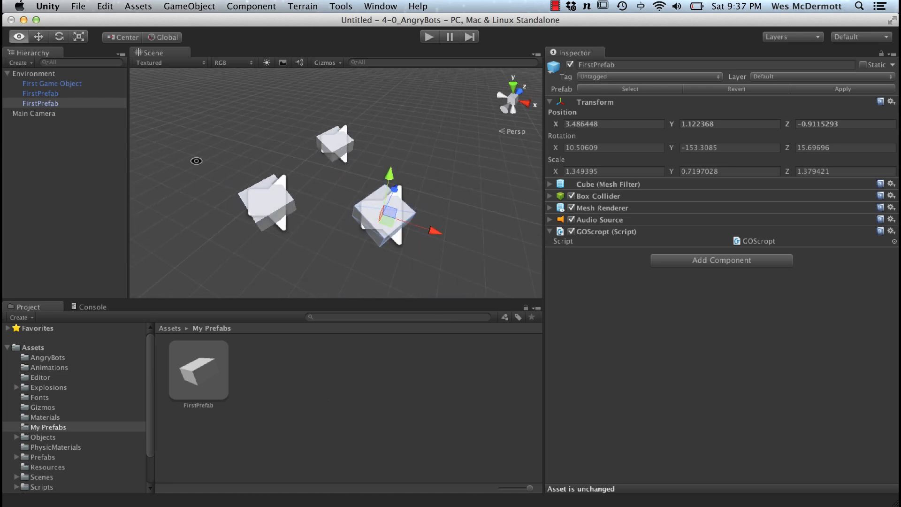
pyautogui.click(55, 95)
pyautogui.click(51, 103)
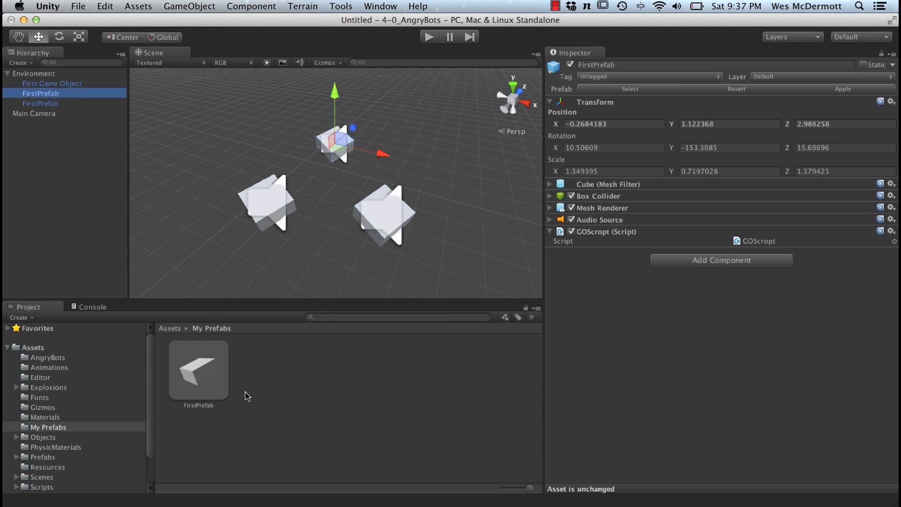
# Step: Set the FirstPrefab asset's scale to 1.43 in X and 6.74 in Y, and expand its Audio Source settings
pyautogui.click(201, 379)
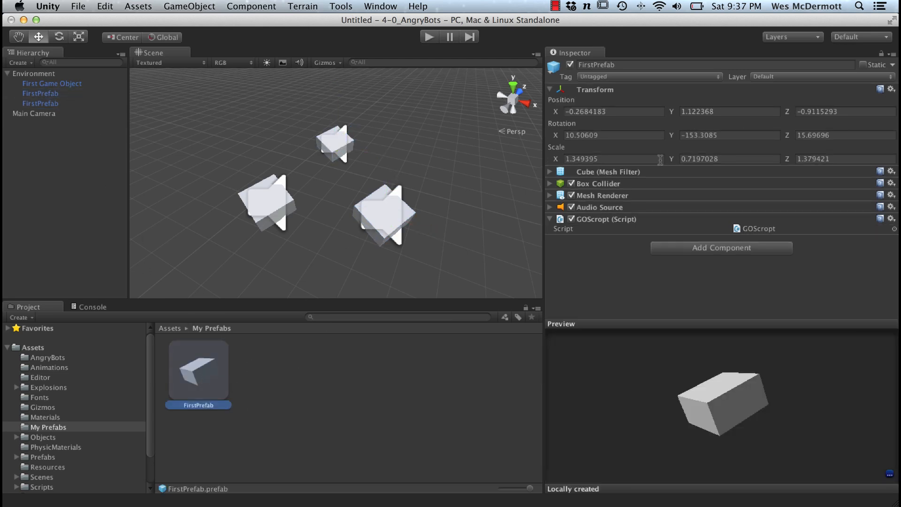
pyautogui.click(555, 159)
pyautogui.moveTo(556, 159)
pyautogui.mouseDown()
pyautogui.moveTo(577, 164)
pyautogui.moveTo(545, 163)
pyautogui.moveTo(577, 166)
pyautogui.moveTo(544, 165)
pyautogui.moveTo(578, 166)
pyautogui.moveTo(546, 173)
pyautogui.mouseUp()
pyautogui.moveTo(567, 169)
pyautogui.mouseDown()
pyautogui.moveTo(538, 170)
pyautogui.moveTo(586, 169)
pyautogui.moveTo(561, 170)
pyautogui.mouseUp()
pyautogui.moveTo(674, 161); pyautogui.dragTo(794, 171)
pyautogui.keyDown('alt'); pyautogui.moveTo(469, 225); pyautogui.dragTo(481, 195); pyautogui.keyUp('alt')
pyautogui.click(605, 208)
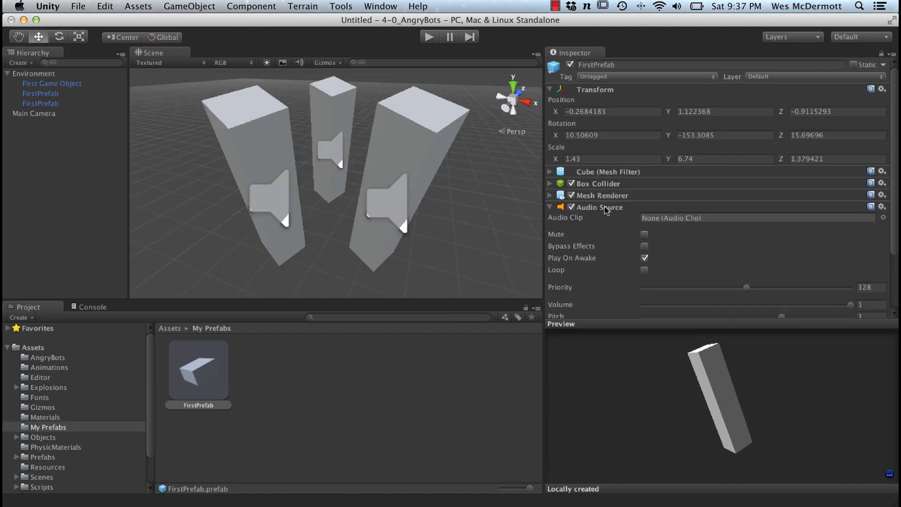
# Step: Spread the prefab instances apart, moving First Game Object to Z about -7.63 and the two FirstPrefab instances to X about 9.35 and -4.24
pyautogui.keyDown('alt'); pyautogui.moveTo(425, 212); pyautogui.dragTo(300, 207, button='right'); pyautogui.keyUp('alt')
pyautogui.moveTo(301, 206)
pyautogui.keyDown('alt'); pyautogui.mouseDown()
pyautogui.moveTo(331, 213)
pyautogui.moveTo(303, 206)
pyautogui.mouseUp(); pyautogui.keyUp('alt')
pyautogui.click(303, 205)
pyautogui.moveTo(323, 175); pyautogui.dragTo(278, 209)
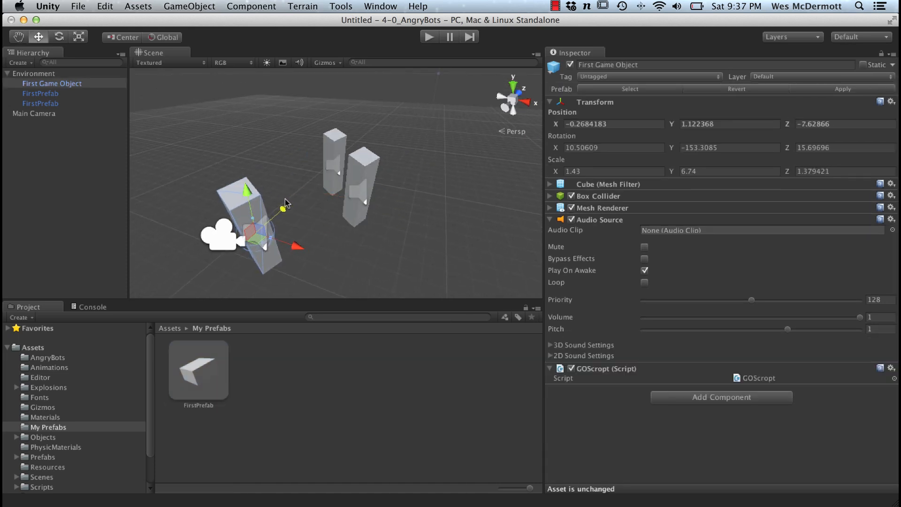
pyautogui.click(366, 212)
pyautogui.moveTo(411, 200); pyautogui.dragTo(504, 217)
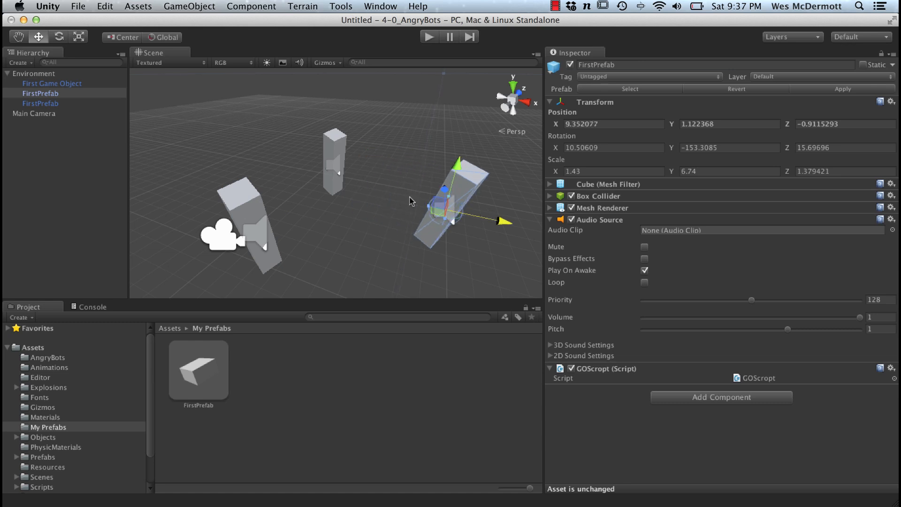
pyautogui.click(337, 183)
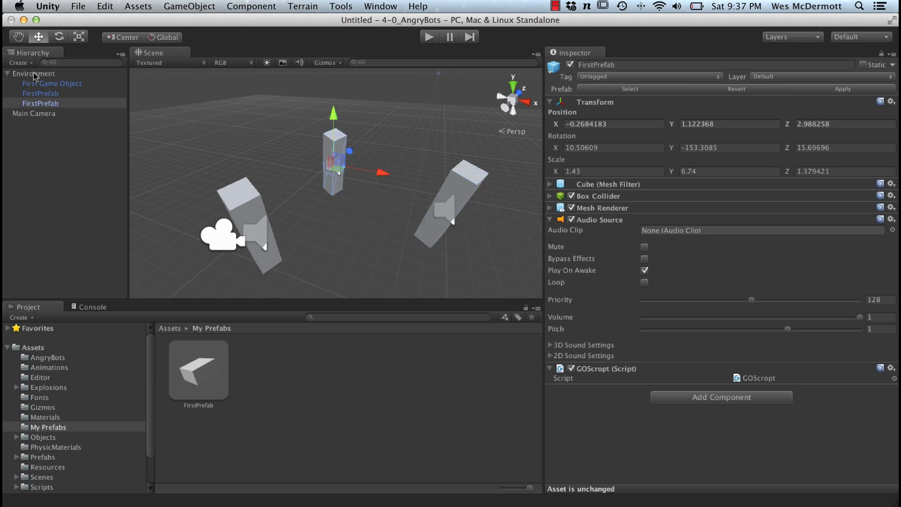
pyautogui.moveTo(375, 178); pyautogui.dragTo(303, 183)
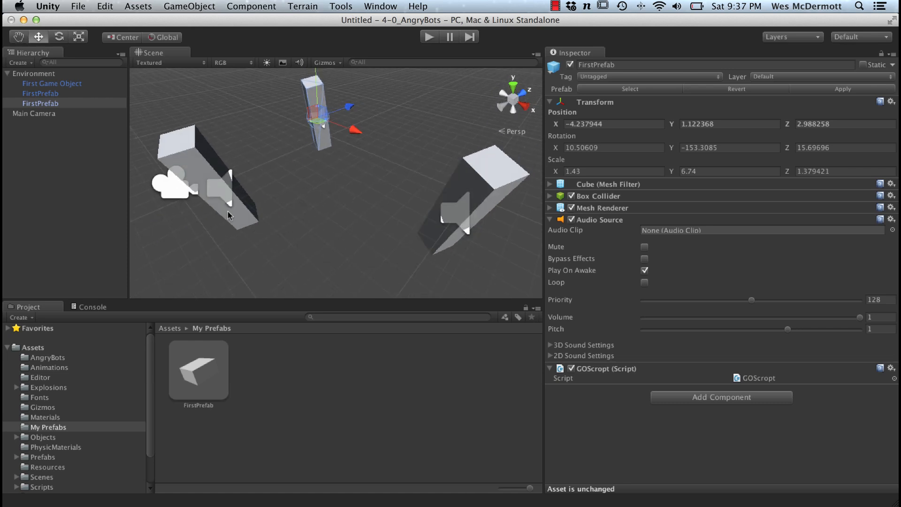
# Step: Examine the three prefab instances from several angles and compare the FirstPrefab instances with the prefab asset
pyautogui.keyDown('alt'); pyautogui.moveTo(333, 210); pyautogui.dragTo(281, 184); pyautogui.keyUp('alt')
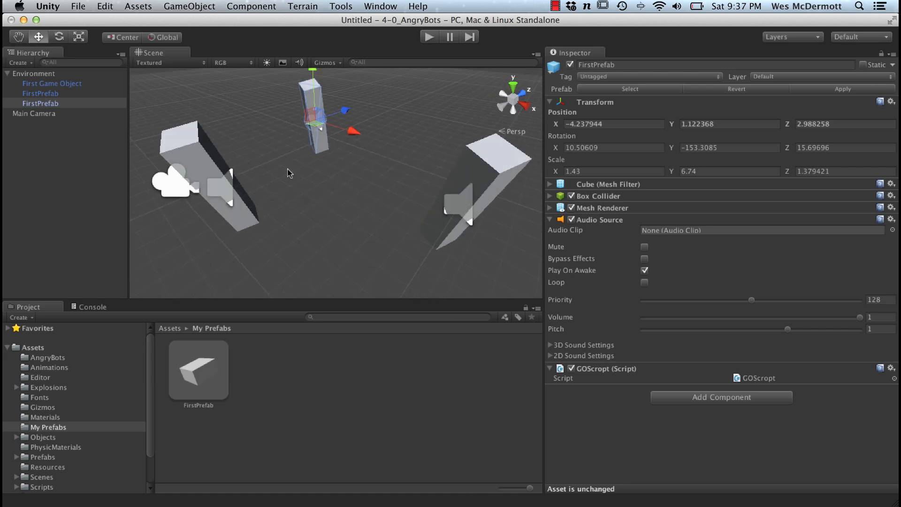
pyautogui.keyDown('alt'); pyautogui.moveTo(465, 210); pyautogui.dragTo(338, 225); pyautogui.keyUp('alt')
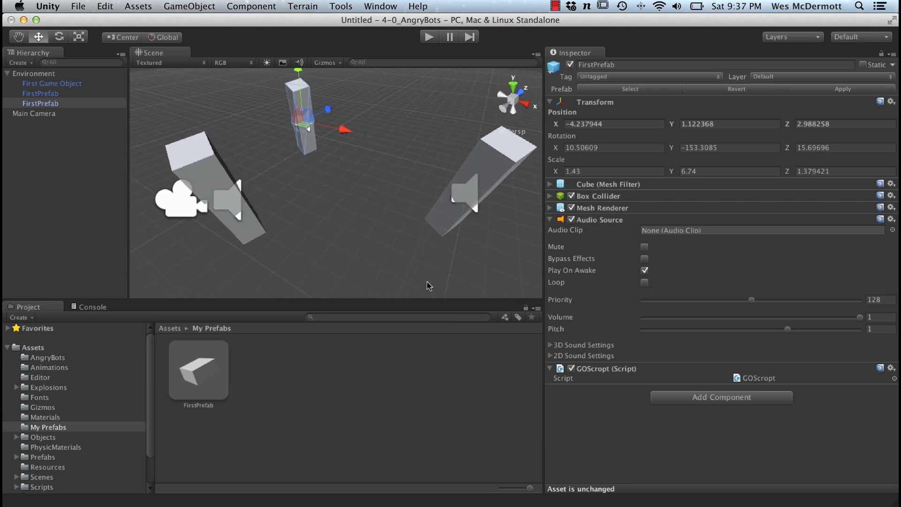
pyautogui.keyDown('alt'); pyautogui.moveTo(428, 269); pyautogui.dragTo(246, 185); pyautogui.keyUp('alt')
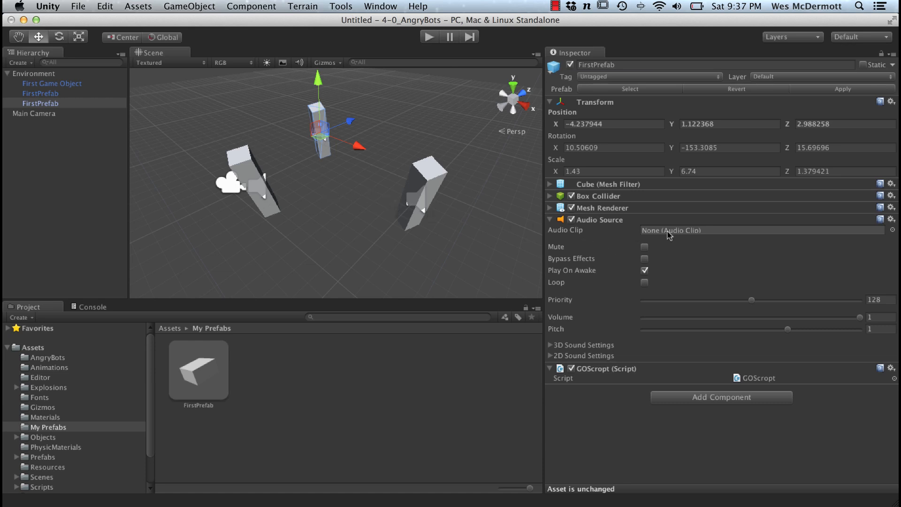
pyautogui.click(117, 93)
pyautogui.click(95, 105)
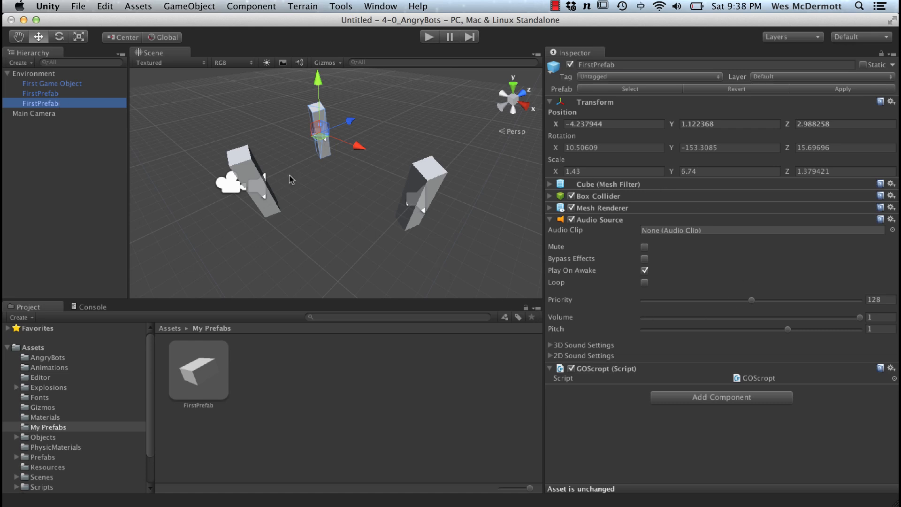
pyautogui.click(196, 365)
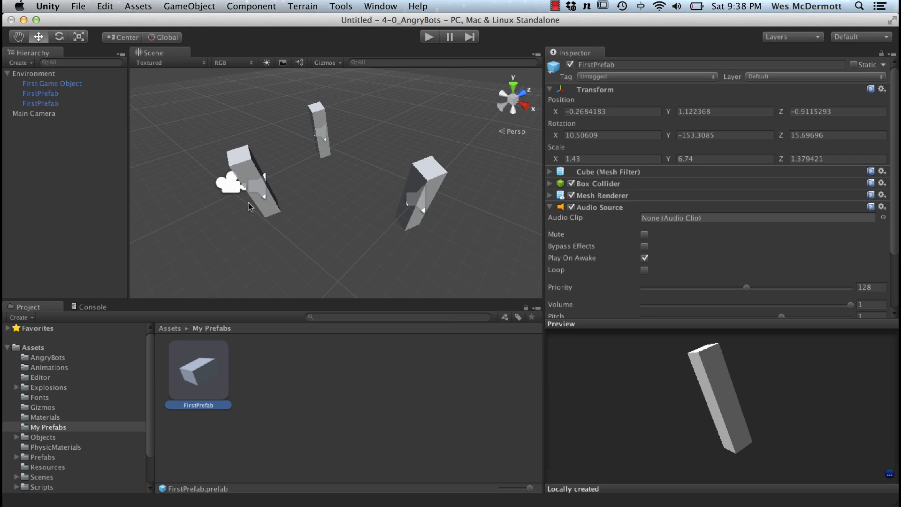
pyautogui.keyDown('alt'); pyautogui.moveTo(370, 208); pyautogui.dragTo(436, 238); pyautogui.keyUp('alt')
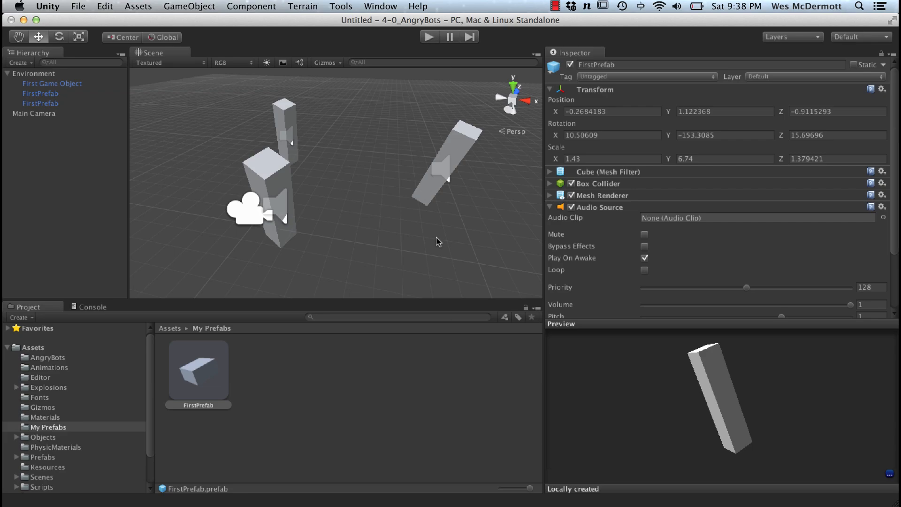
pyautogui.keyDown('alt'); pyautogui.moveTo(426, 233); pyautogui.dragTo(342, 242); pyautogui.keyUp('alt')
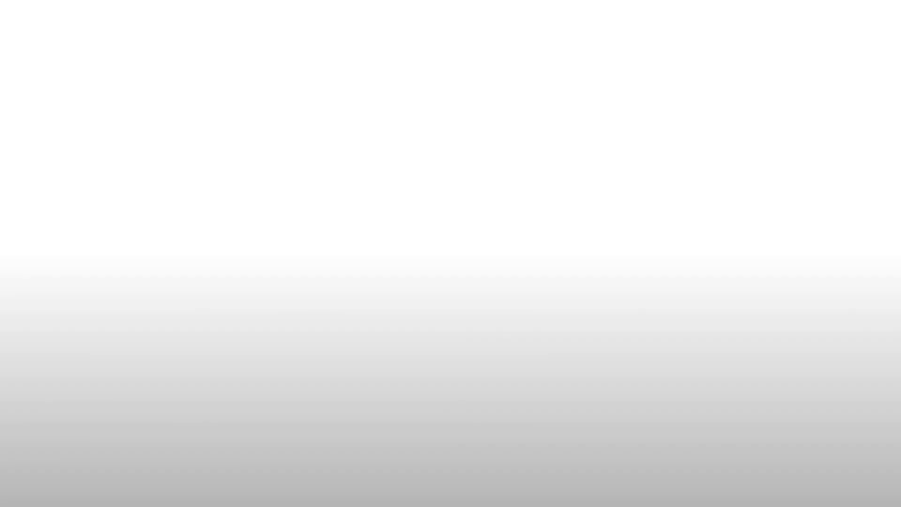